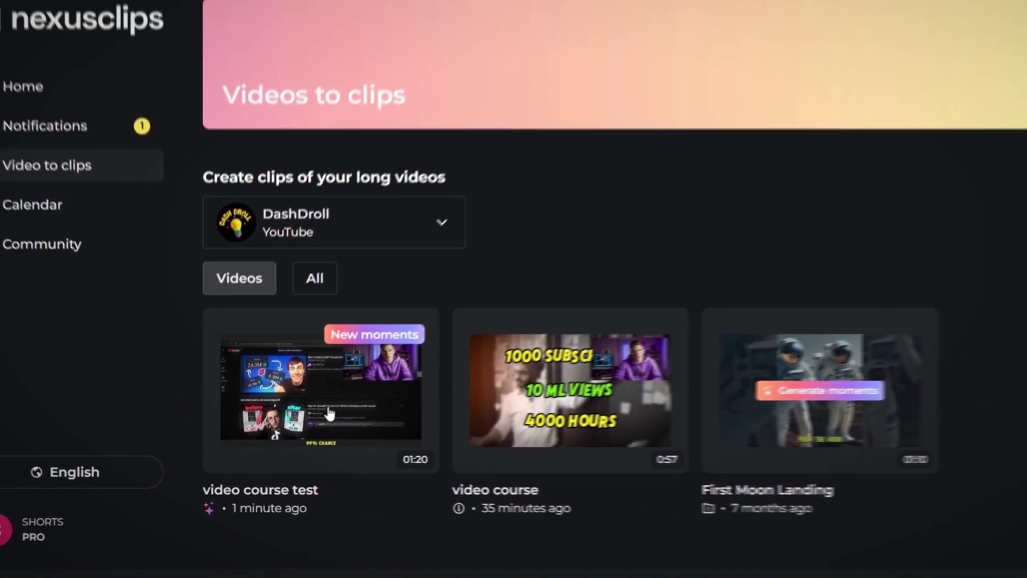
Open the "video course test" video for clipping, set its preview quality to 720p60 and play it.
left_click(484, 337)
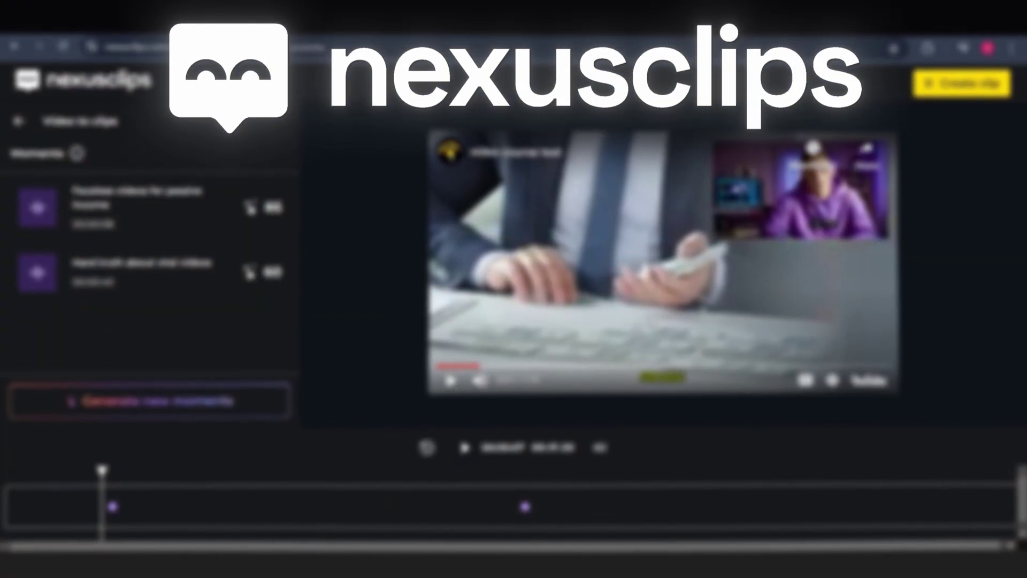
left_click(831, 380)
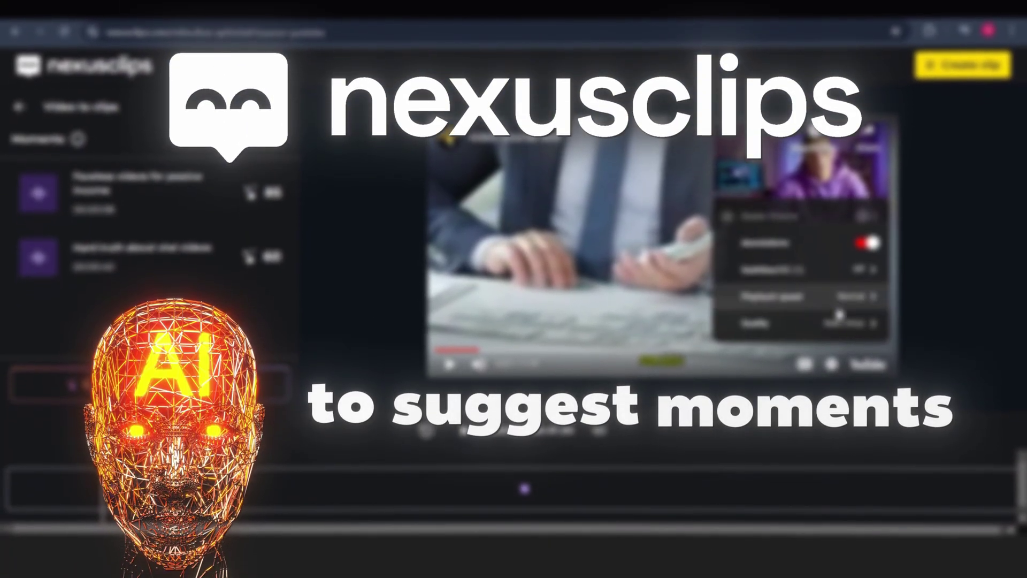
left_click(822, 322)
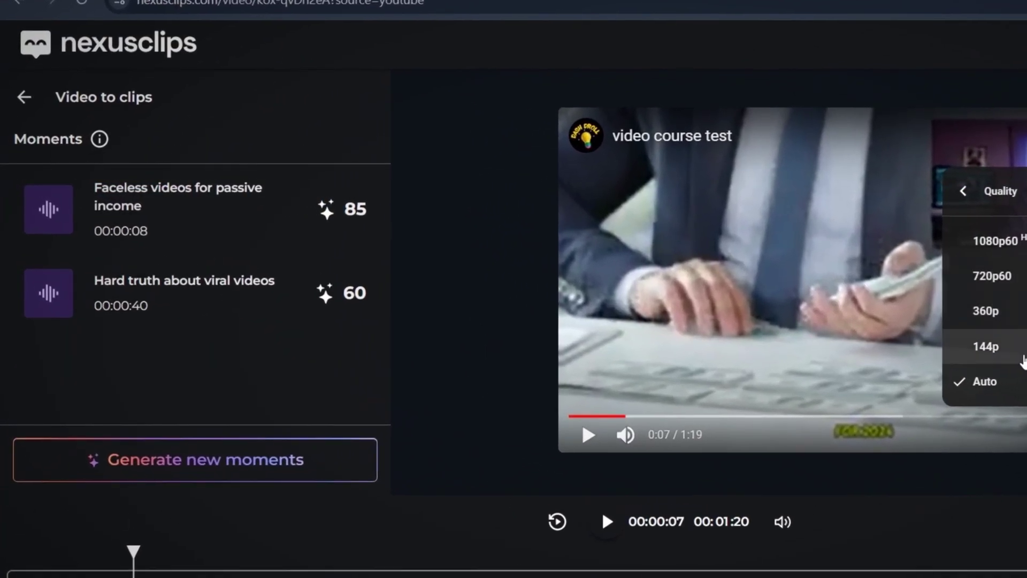
left_click(1014, 278)
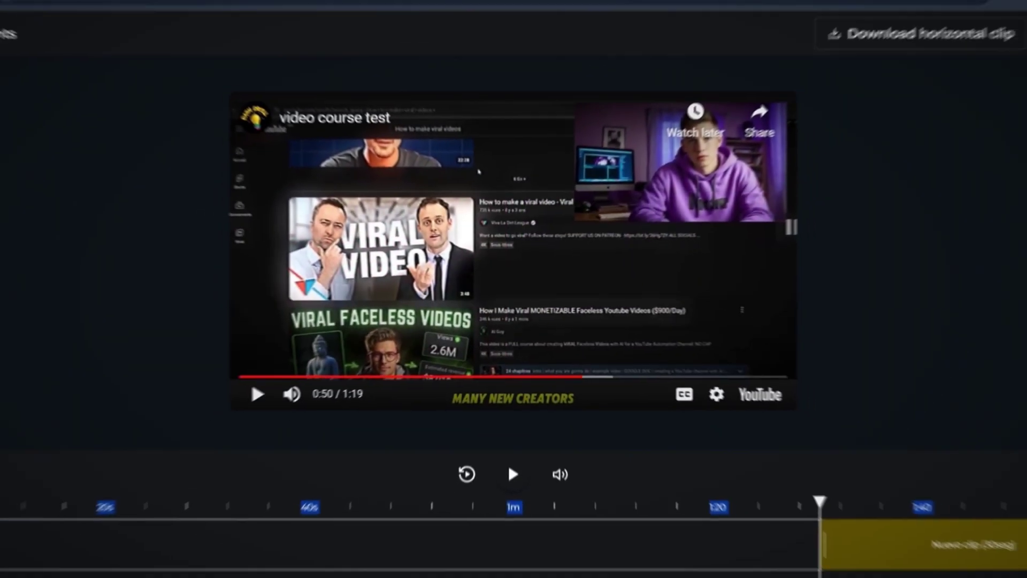
key("space")
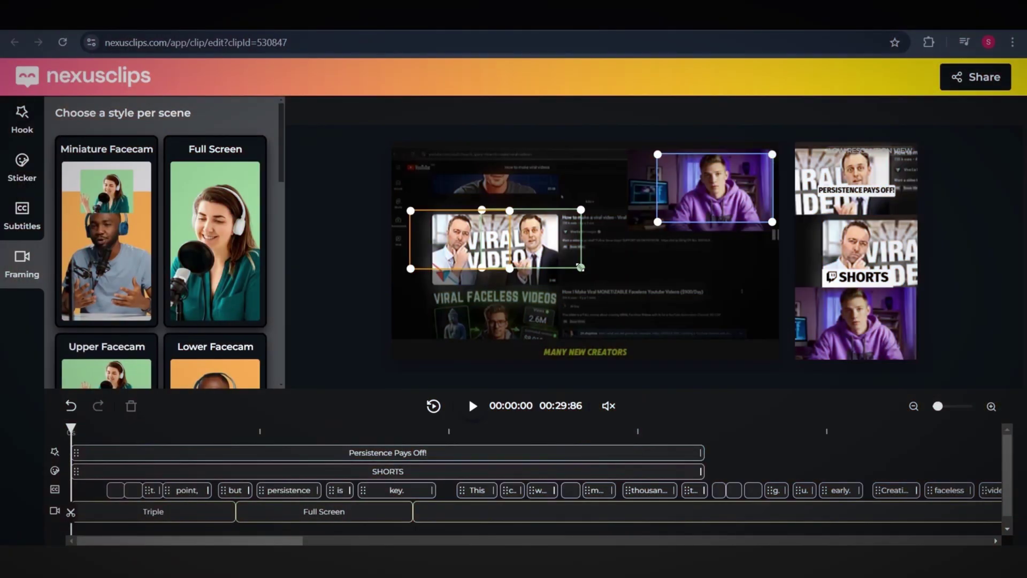
Apply the Double framing style to the first scene and fit its upper frame around the speaker's facecam.
scroll(278, 201, "down", 5)
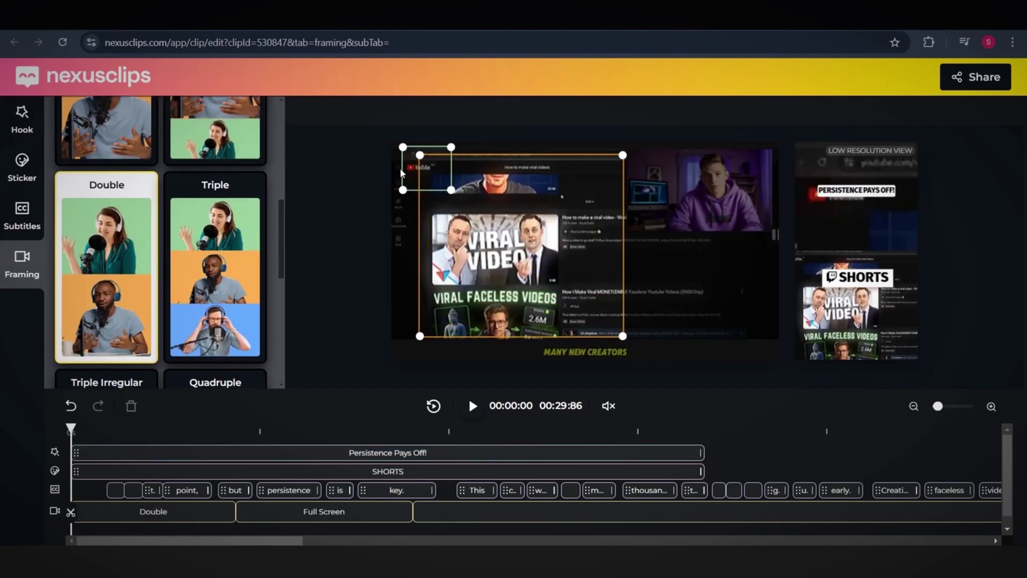
left_click_drag(427, 169, 683, 181)
left_click_drag(709, 201, 744, 234)
key("space")
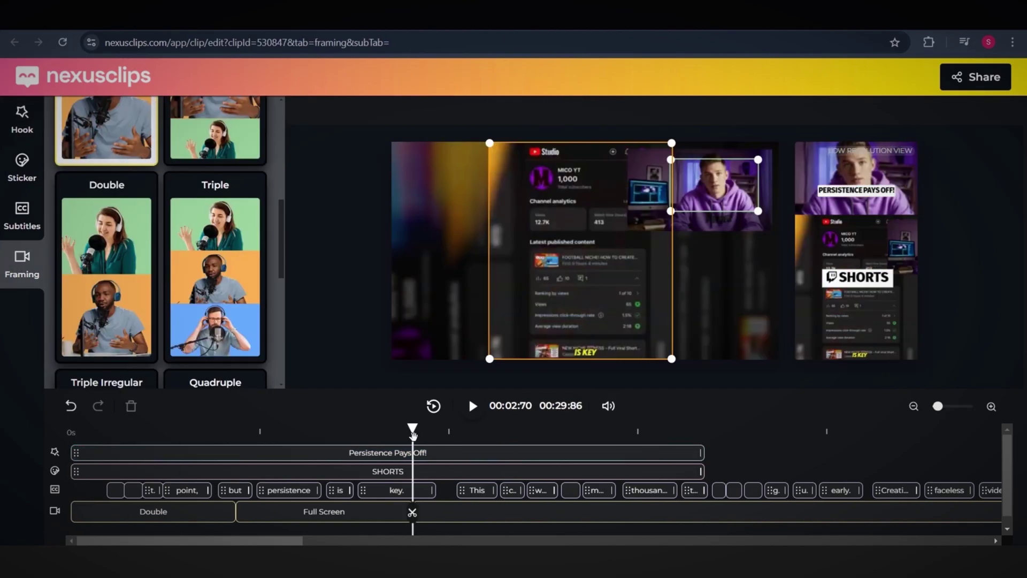
Change the SHORTS sticker to the black YouTube style and move it up onto the border between the two frames.
left_click(22, 214)
scroll(278, 266, "down", 3)
left_click(201, 272)
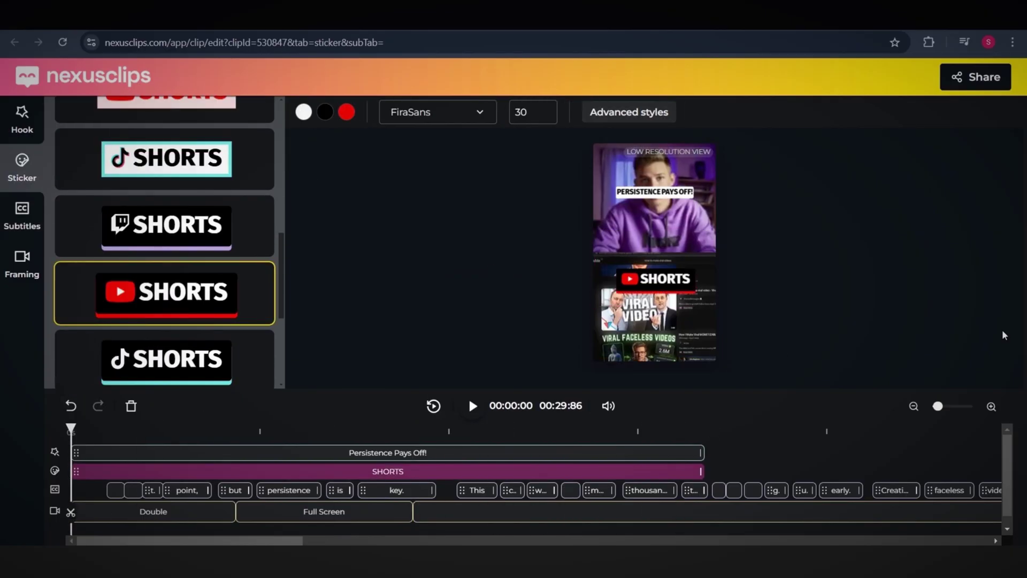
left_click_drag(655, 280, 655, 252)
Change the hook text to "mico yt course" and place it just above the SHORTS sticker.
left_click(655, 191)
triple_click(113, 164)
type("mico yt course")
left_click_drag(664, 191, 664, 234)
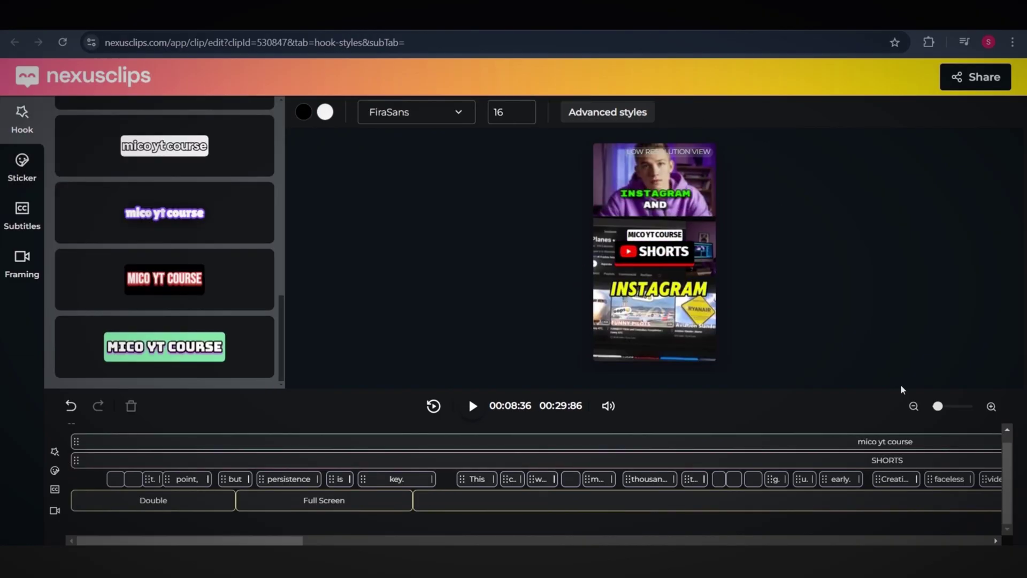
Open the sharing options for the edited clip.
left_click(975, 77)
left_click(840, 155)
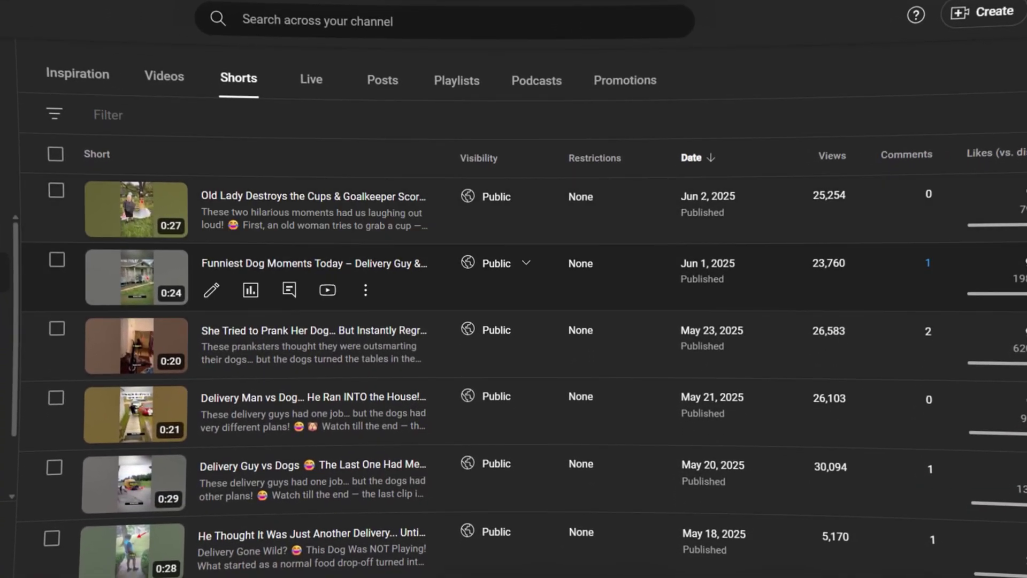
In YouTube Studio, review the channel's published Shorts, including their dates and view counts.
scroll(321, 375, "down", 5)
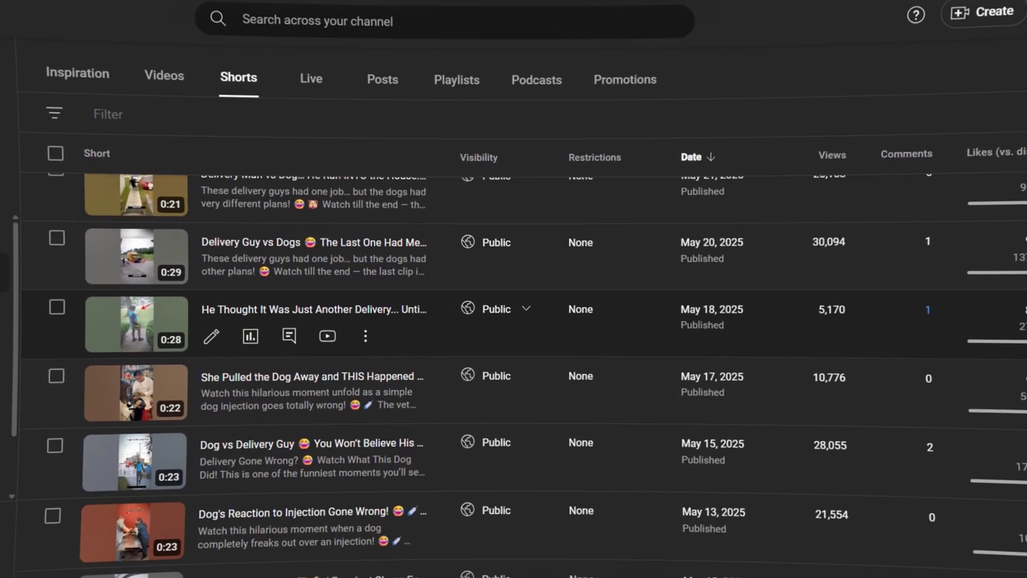
scroll(320, 374, "down", 6)
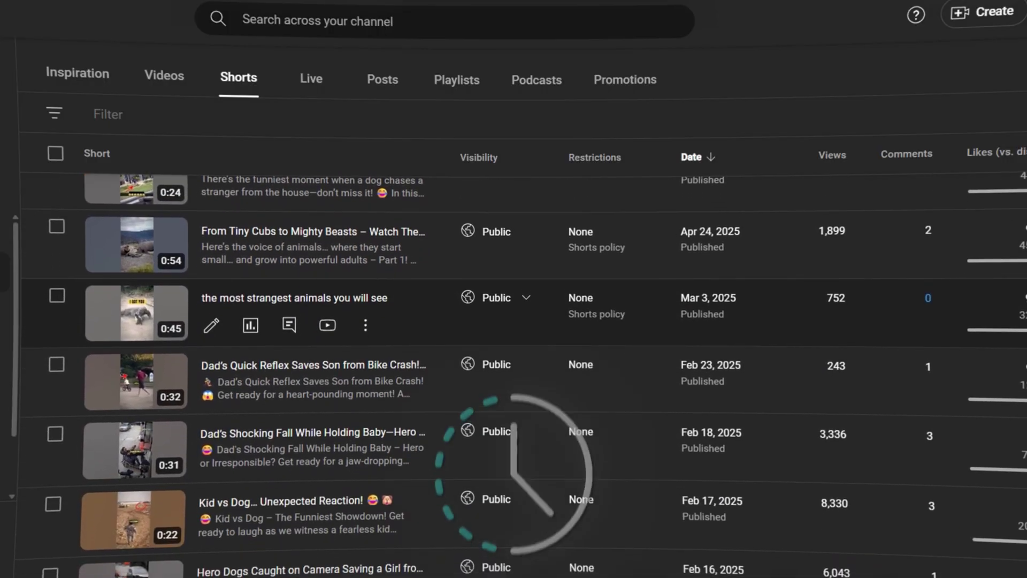
scroll(321, 417, "down", 5)
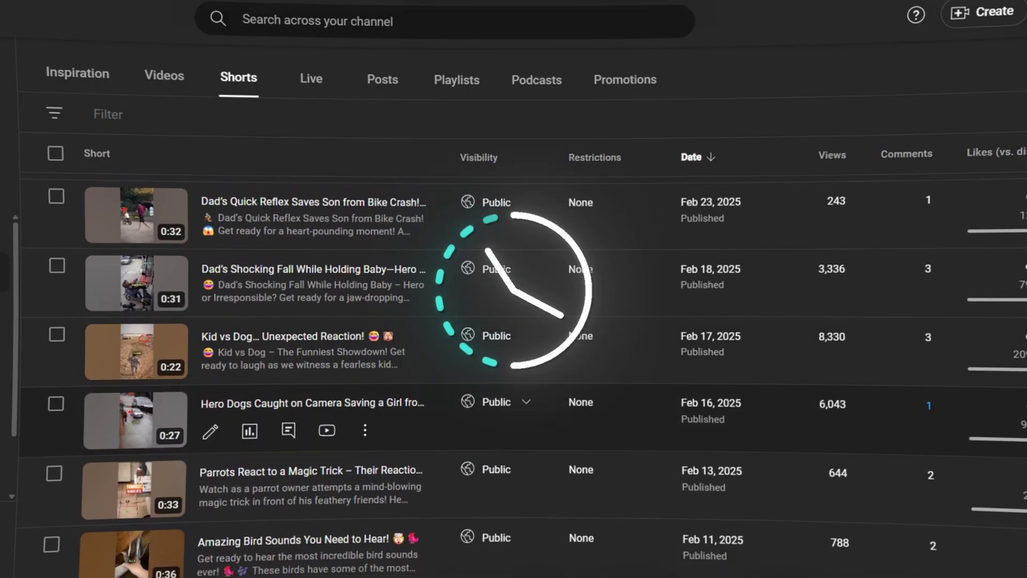
scroll(321, 401, "down", 8)
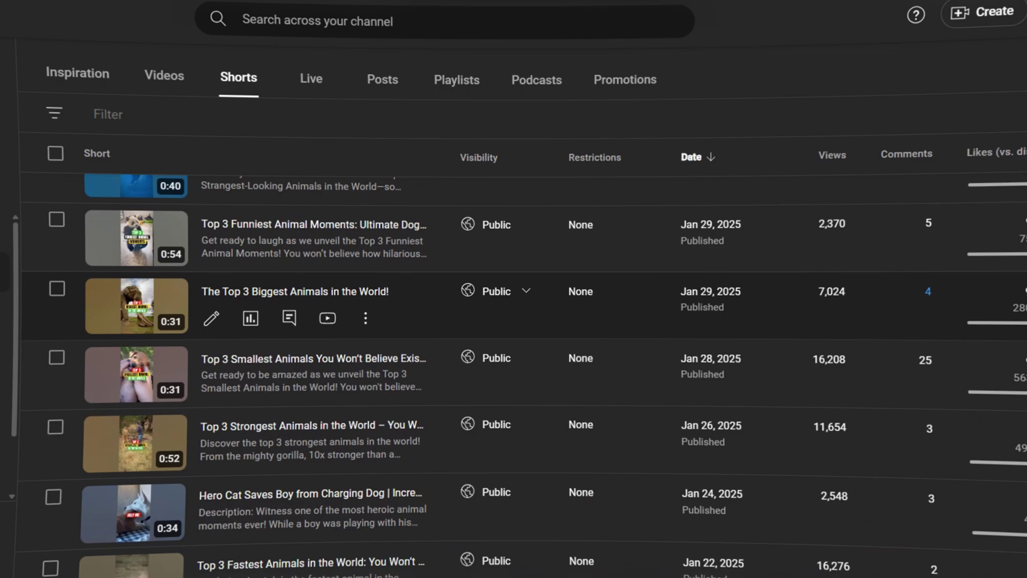
scroll(321, 402, "down", 4)
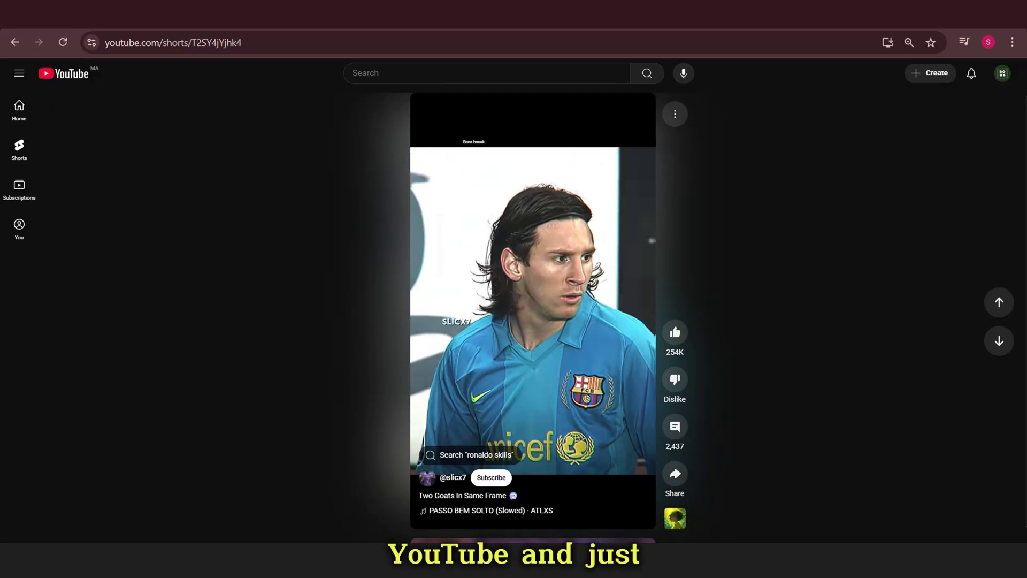
Browse the YouTube Shorts feed for examples of popular short videos.
scroll(533, 315, "down", 1)
scroll(533, 316, "down", 1)
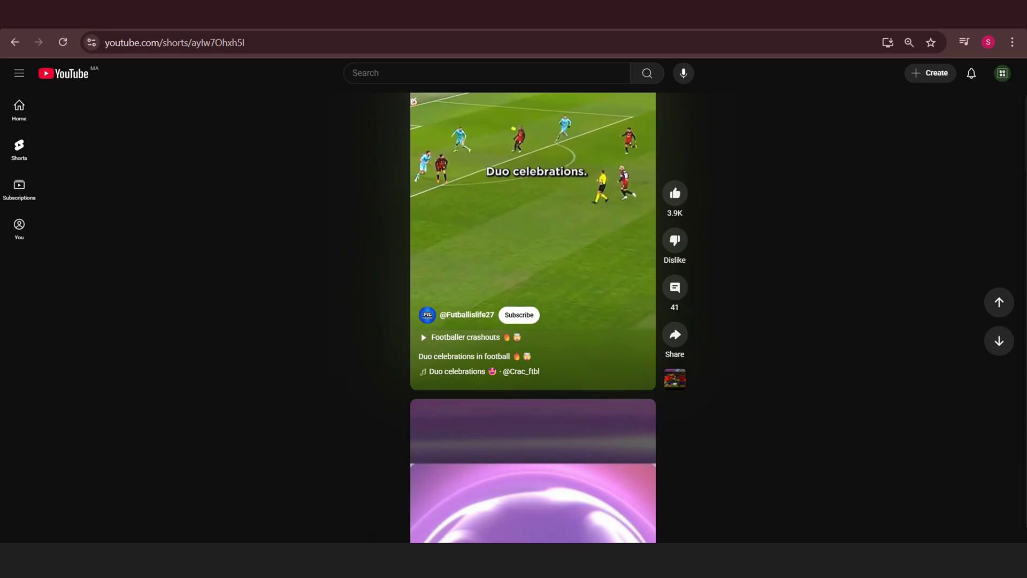
scroll(533, 315, "down", 1)
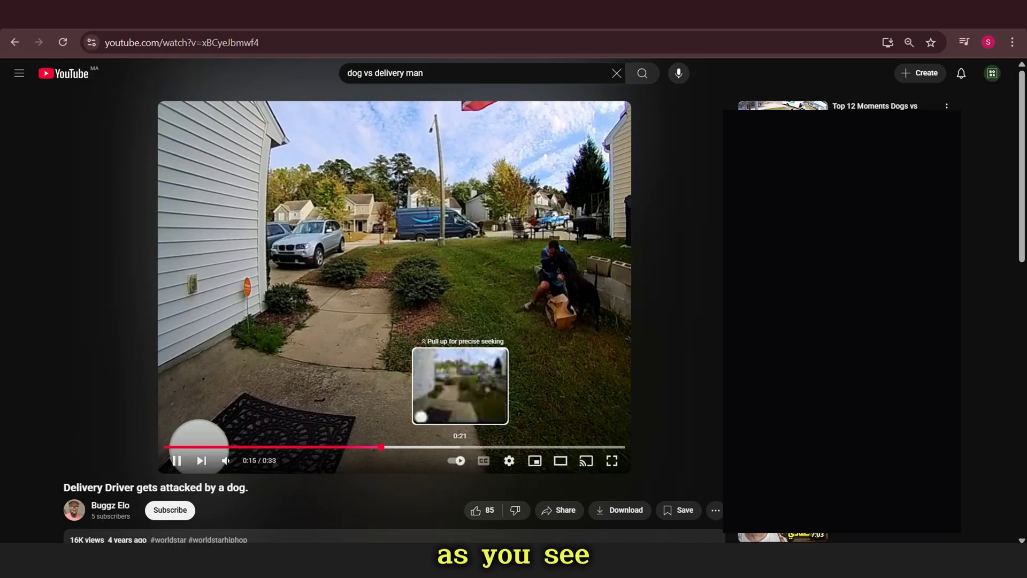
Skip ahead in the dog-attack video and continue the Notepad script with "box before he reaches the door a black dog starts chasing him and barking".
left_click(505, 446)
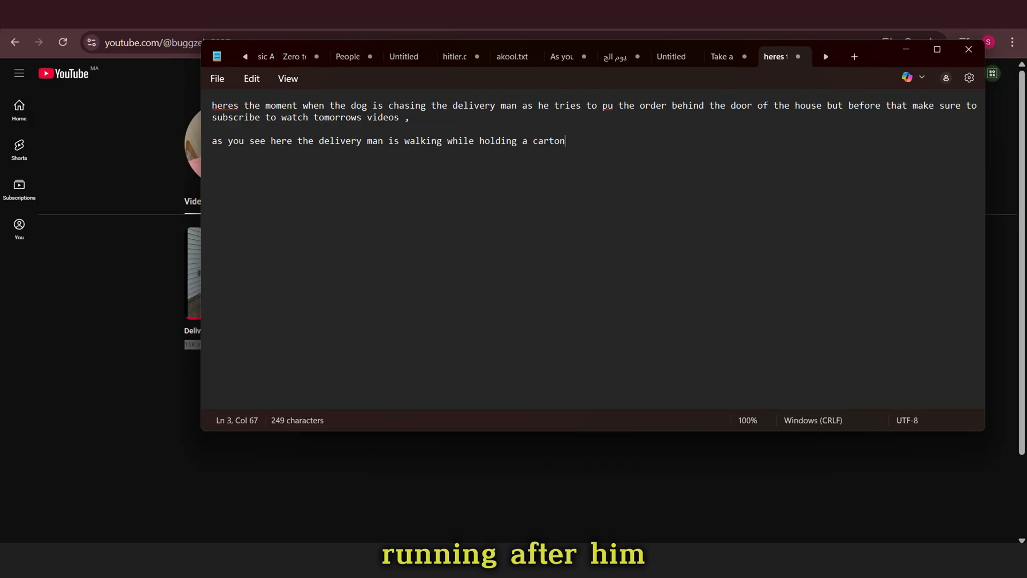
type("efore ")
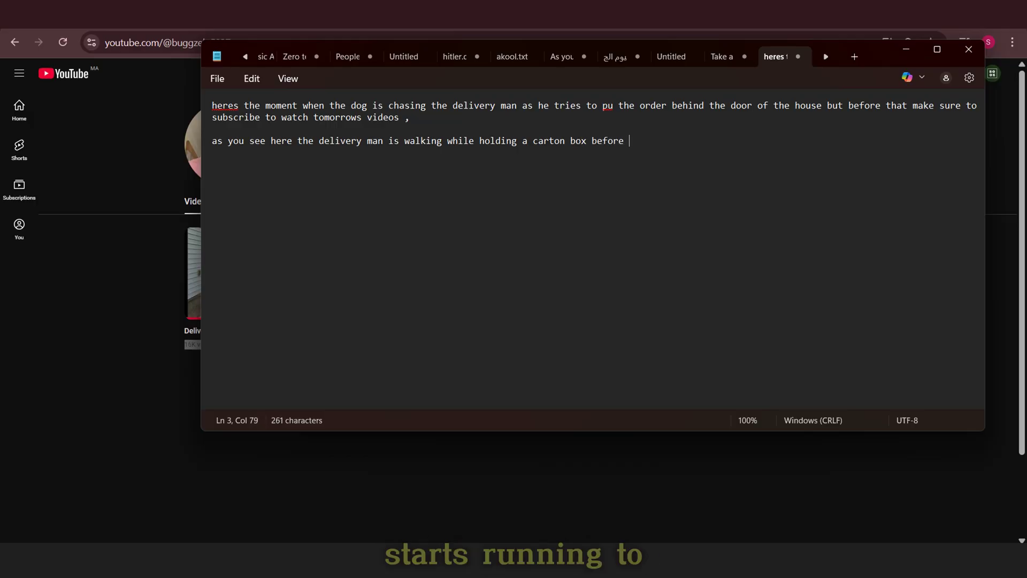
type("he reaches ")
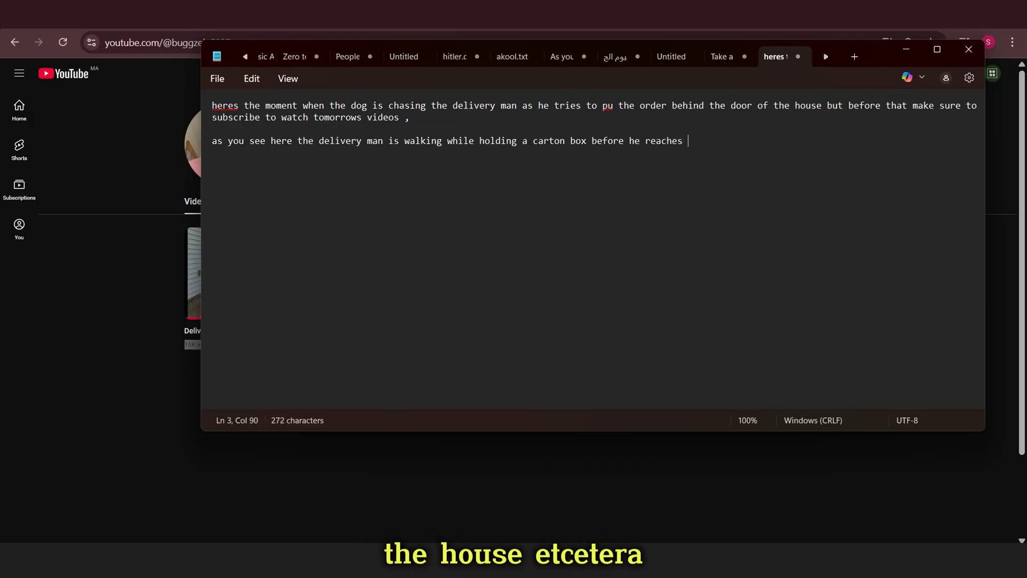
type("the door a black")
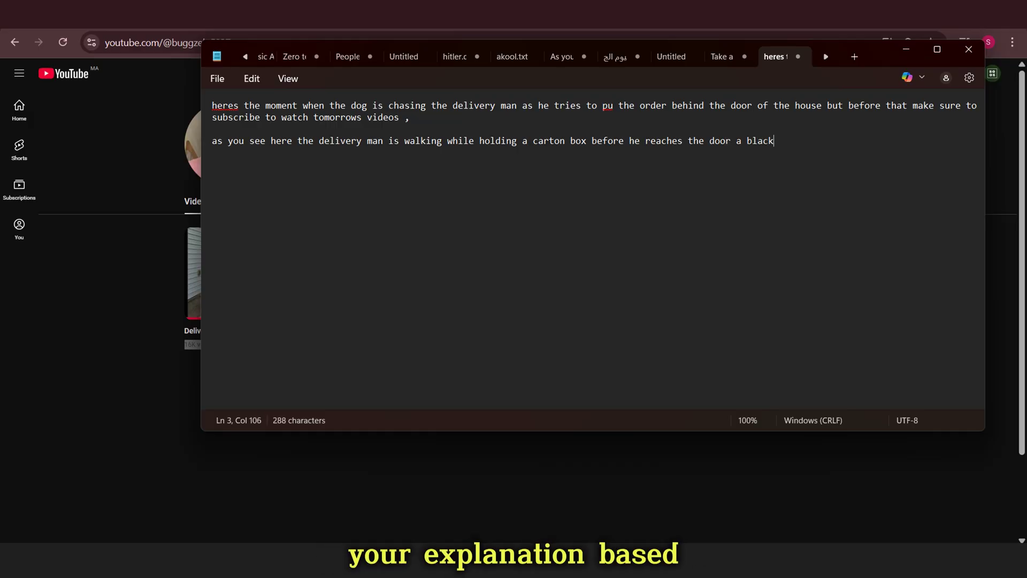
type(" dog starts")
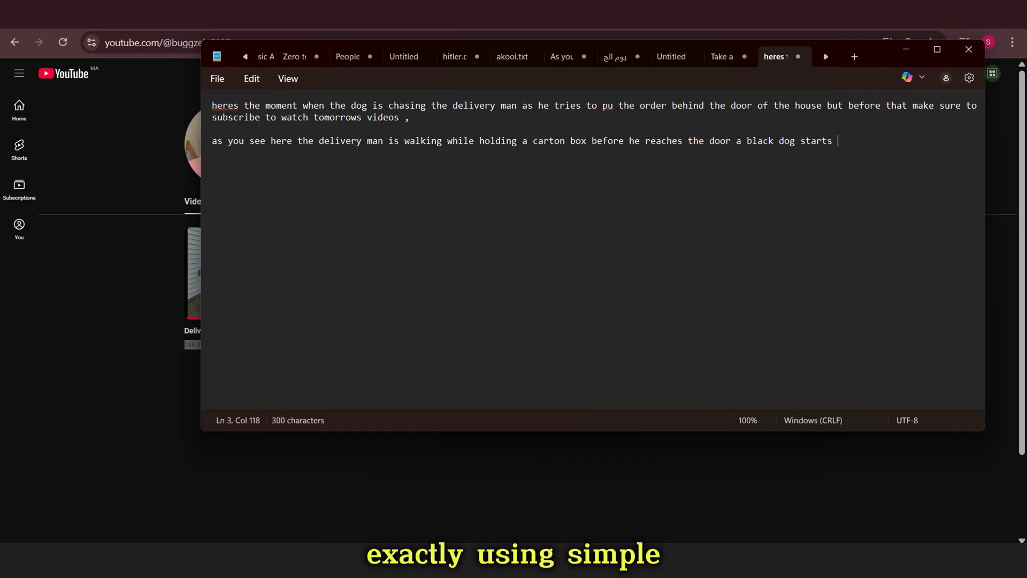
type(" chais")
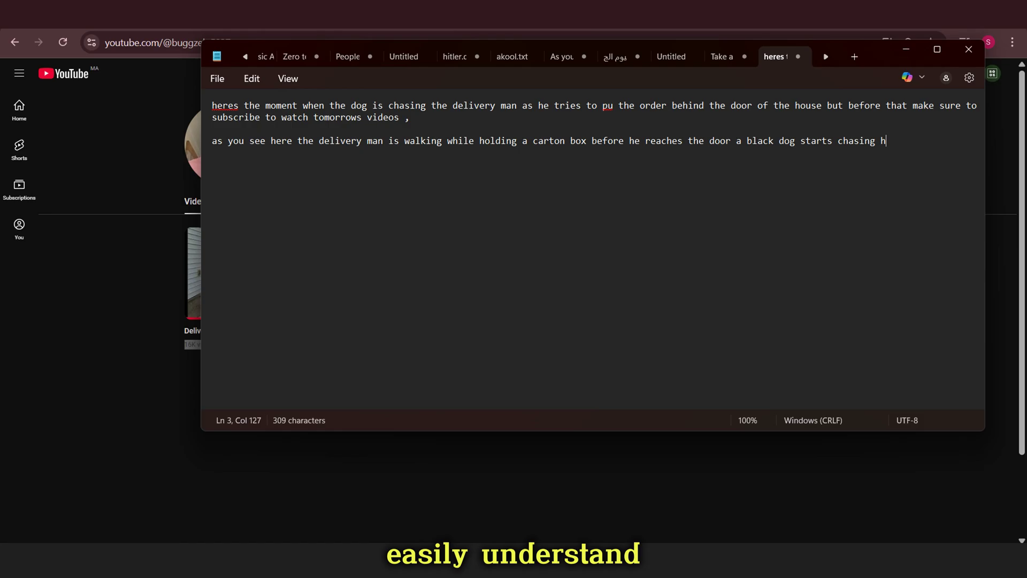
type("ba")
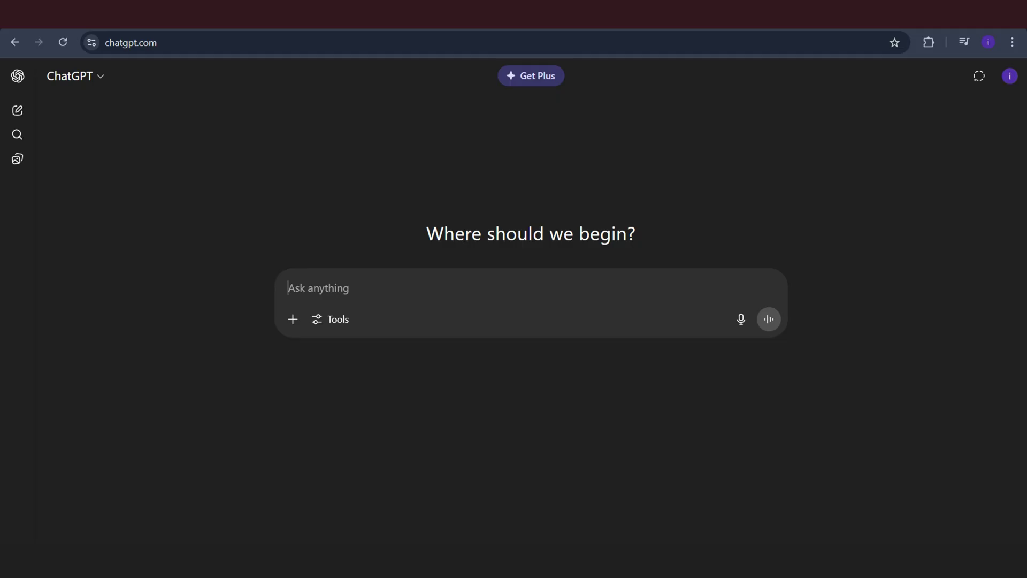
In ChatGPT, request a correction of the Notepad script's first paragraph, introduced with "correct me this".
type("co")
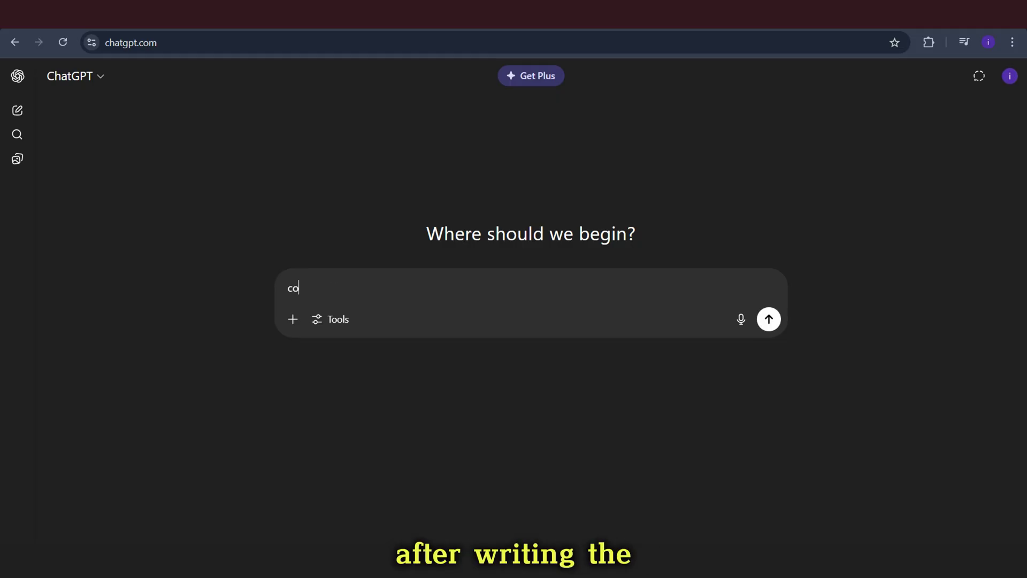
type("rrect me this")
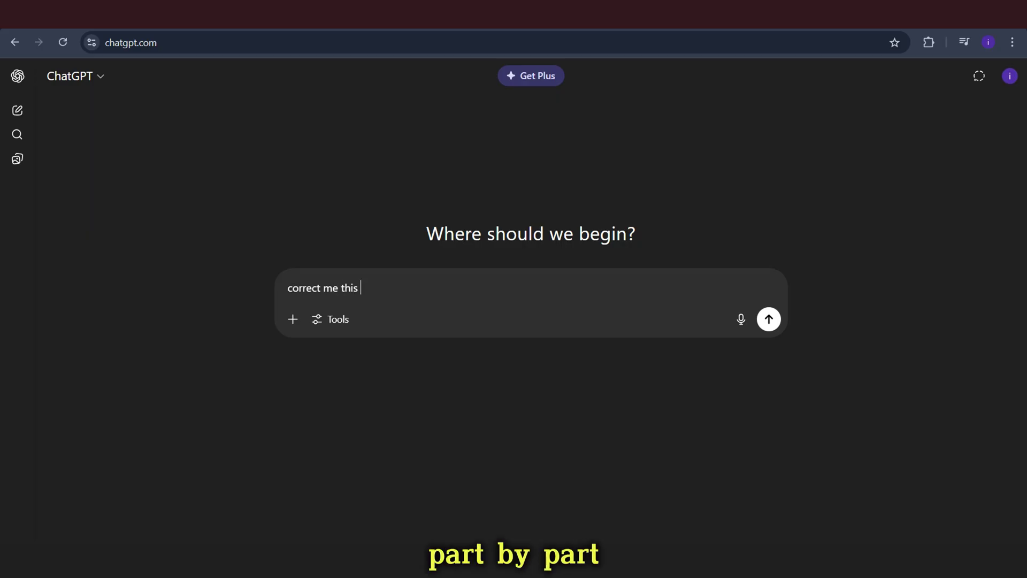
key("alt+Tab")
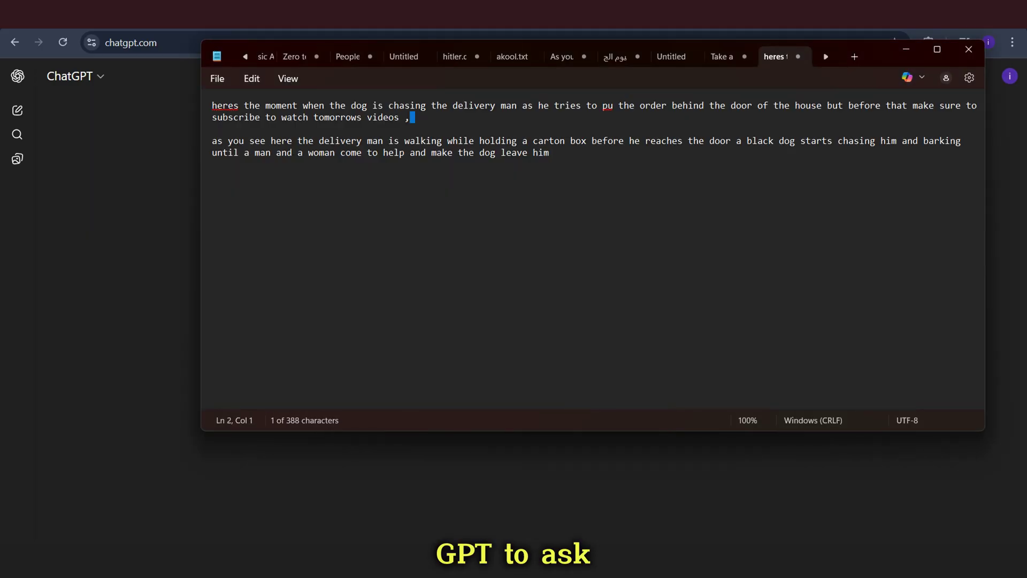
triple_click(412, 117)
key("ctrl+c")
key("alt+Tab")
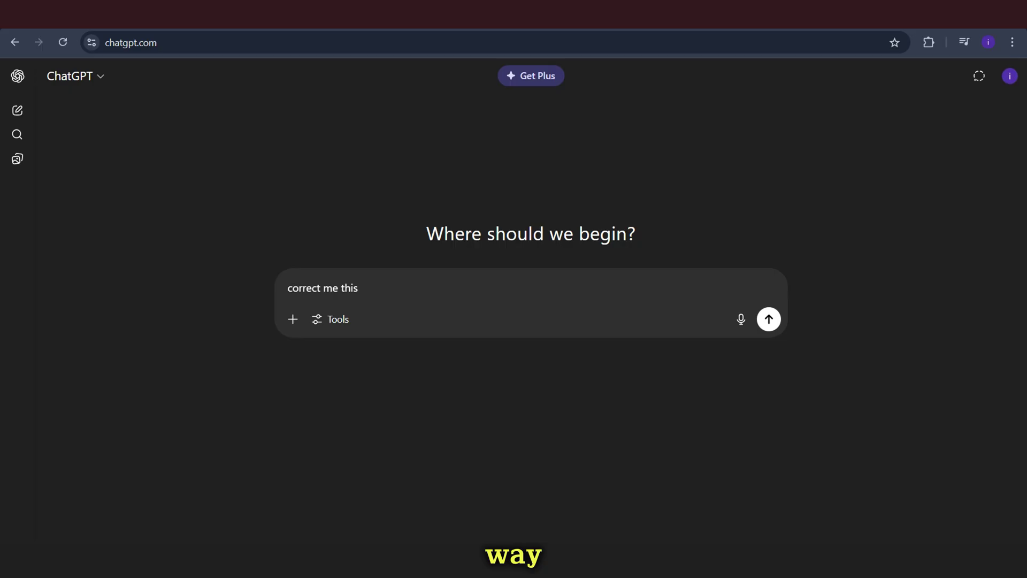
key("ctrl+v")
key("Return")
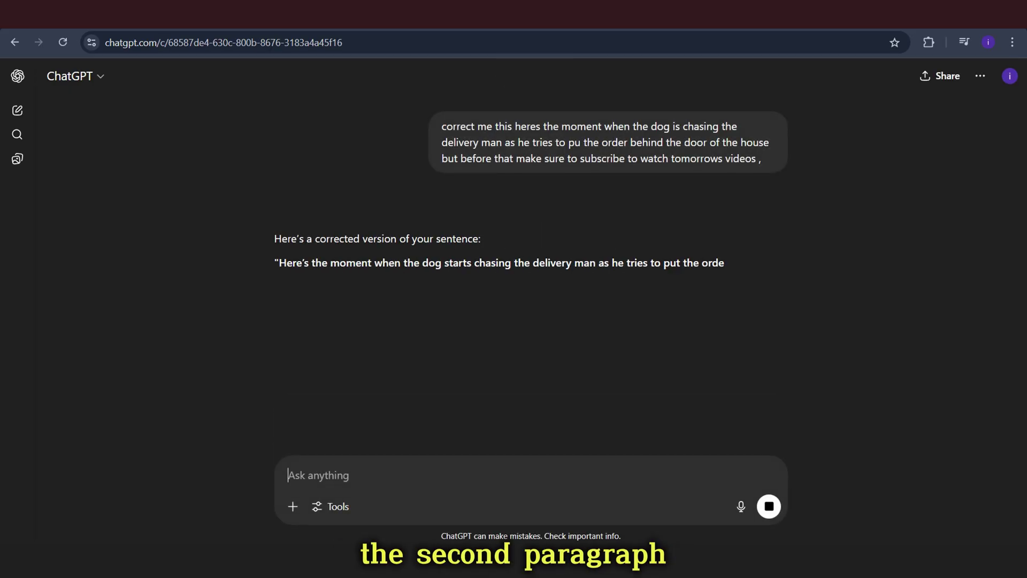
Replace the script's first paragraph in Notepad with ChatGPT's corrected version, without the quotation marks.
left_click_drag(697, 281, 279, 263)
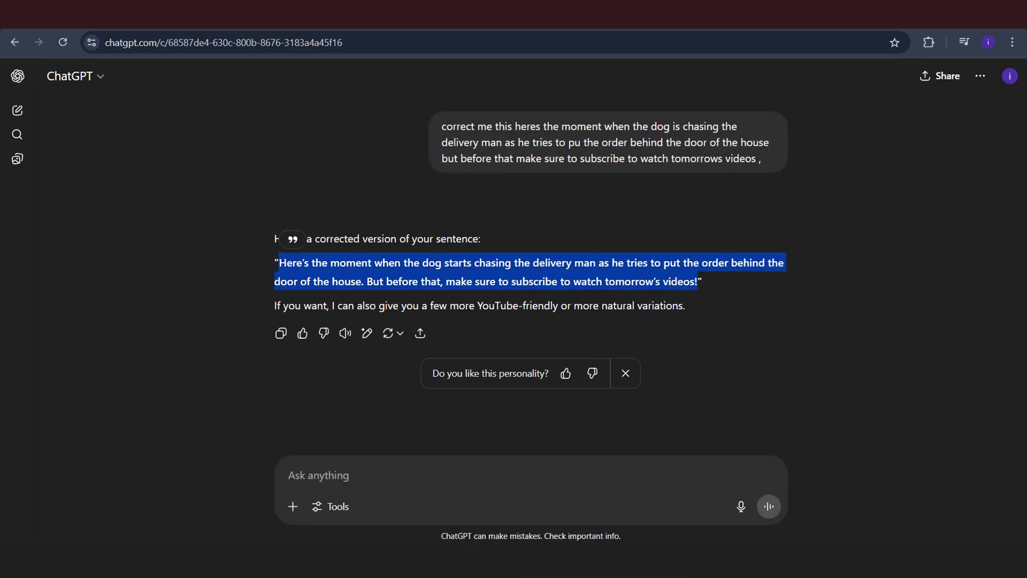
key("ctrl+c")
key("alt+Tab")
key("ctrl+v")
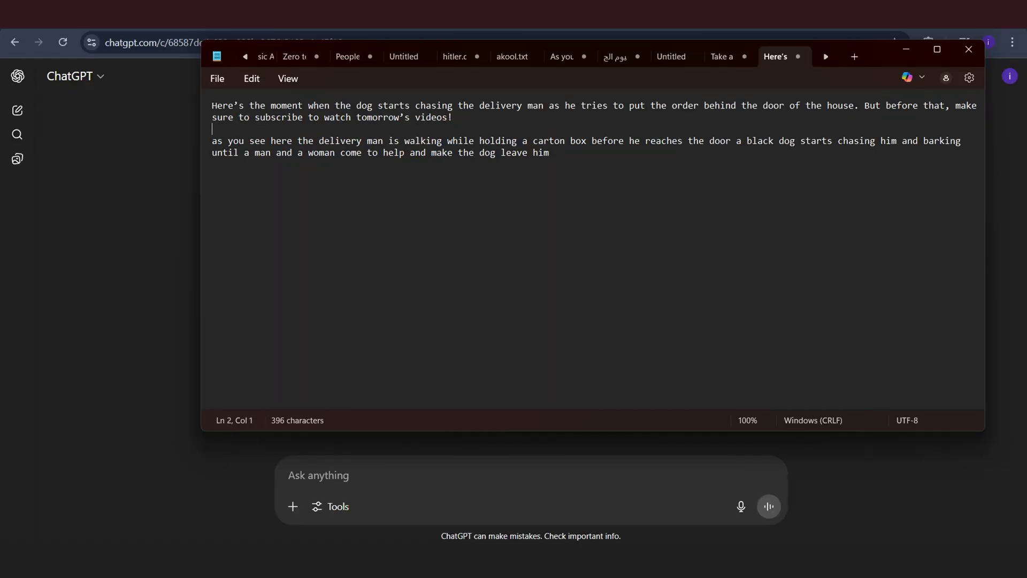
Copy the script's second paragraph from Notepad and send it to ChatGPT in the same conversation for correction.
key("Down")
key("shift+End")
key("ctrl+c")
key("alt+Tab")
key("ctrl+v")
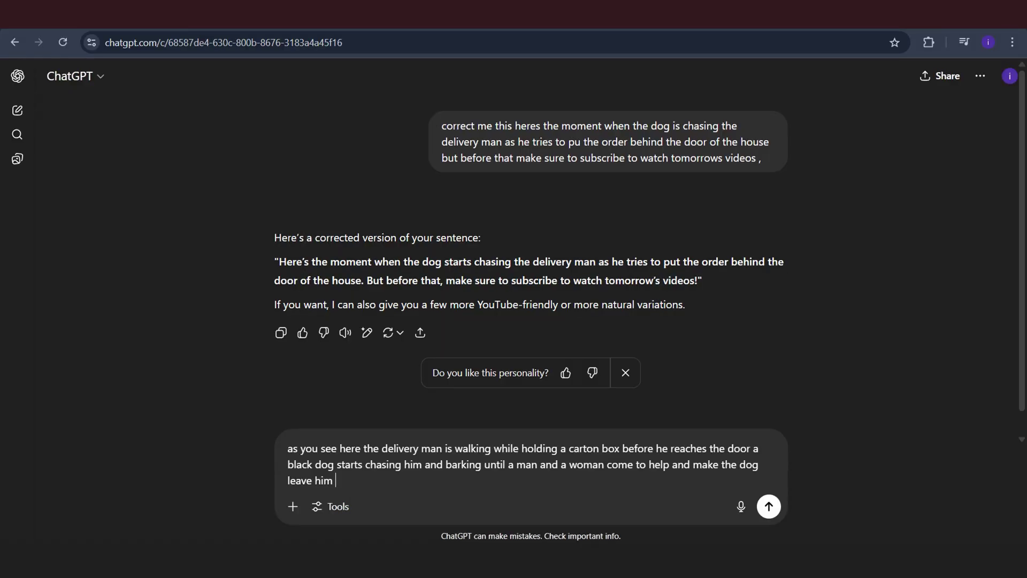
key("Return")
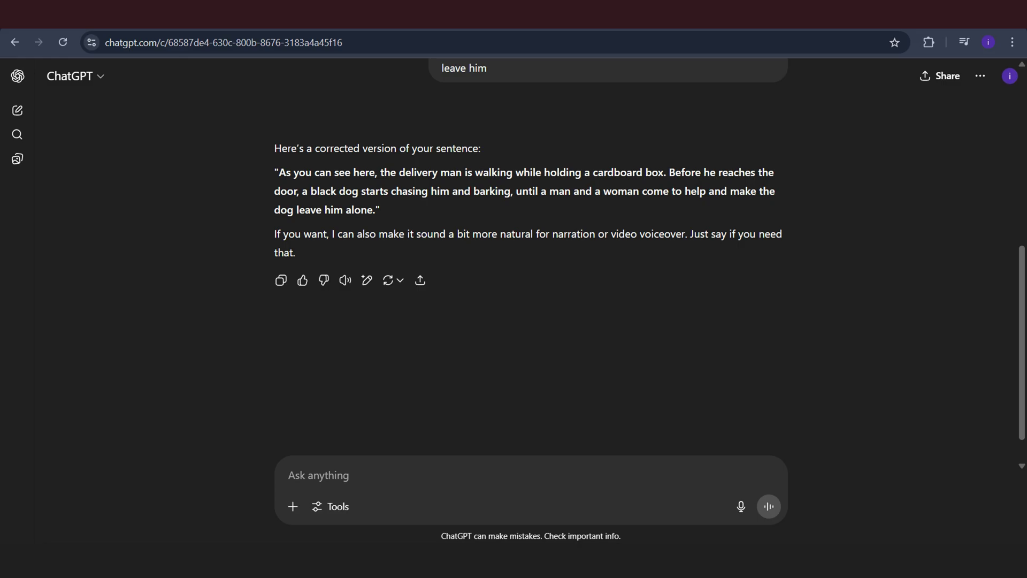
Replace the script's second paragraph in Notepad with ChatGPT's corrected text, starting "As you can see here, the delivery man is walking".
left_click_drag(375, 210, 275, 173)
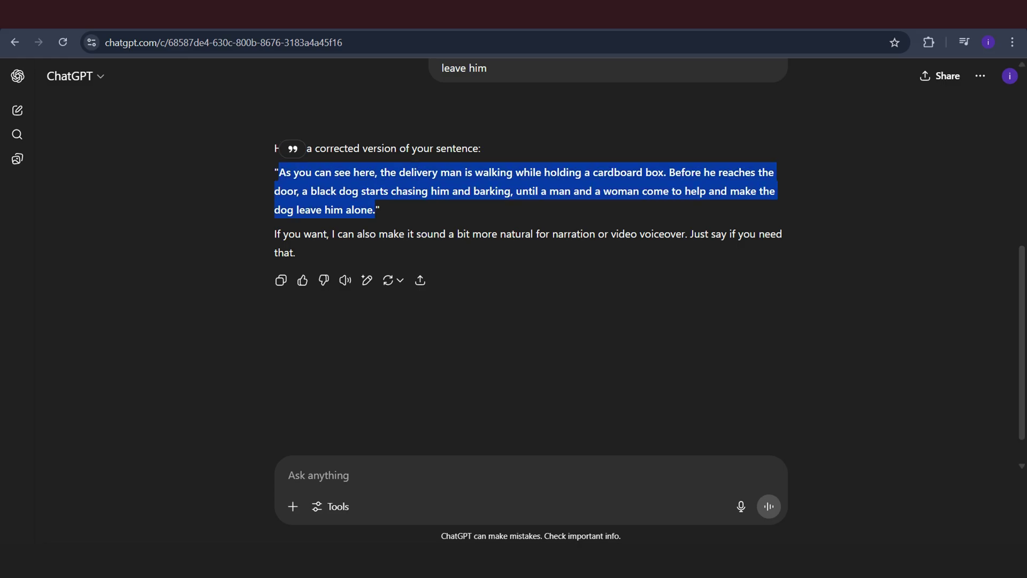
key("ctrl+c")
key("alt+Tab")
key("ctrl+v")
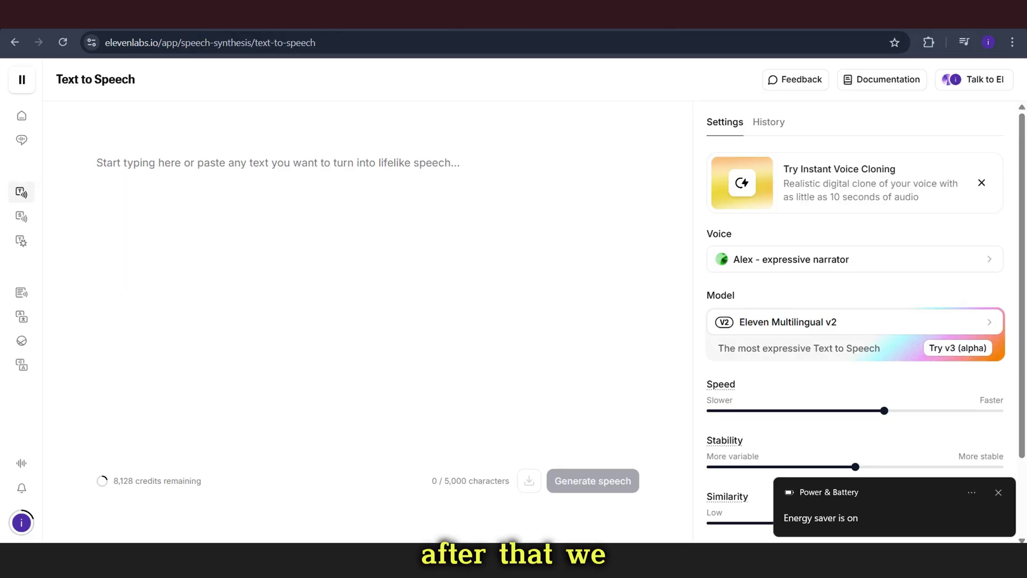
Copy the Notepad script's first paragraph into ElevenLabs text to speech and generate its speech.
key("alt+Tab")
left_click_drag(453, 117, 212, 105)
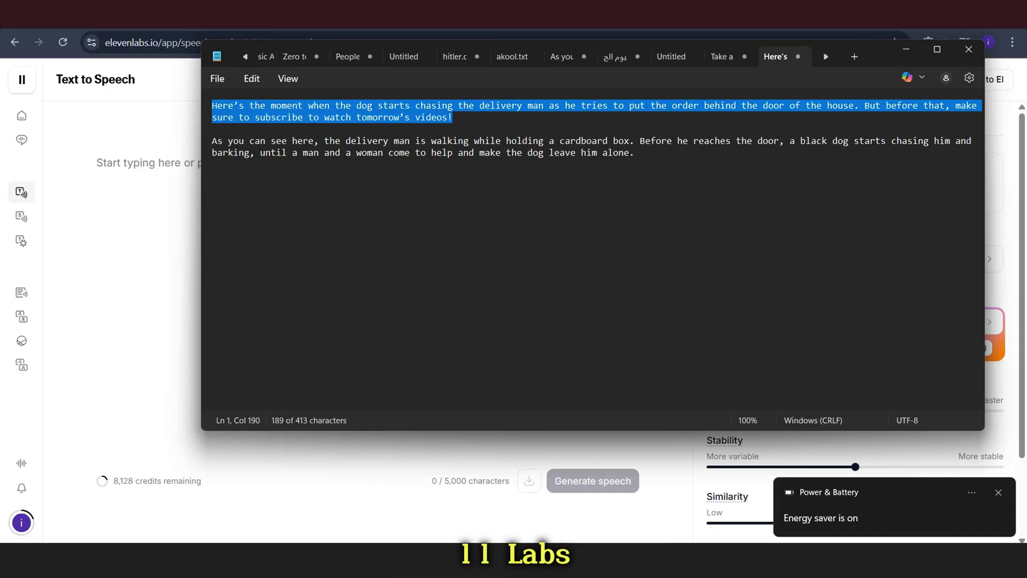
key("ctrl+c")
key("alt+Tab")
key("ctrl+v")
key("ctrl+Return")
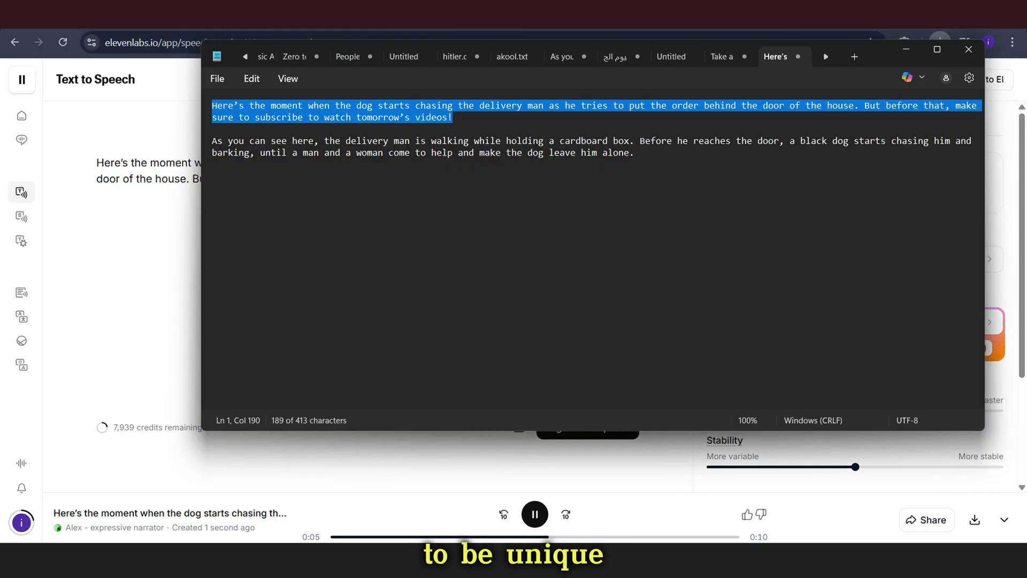
Replace the ElevenLabs text with the script's second paragraph, generate its speech and pause the playback.
key("alt+Tab")
left_click_drag(634, 153, 211, 140)
key("alt+Tab")
key("ctrl+a")
key("ctrl+v")
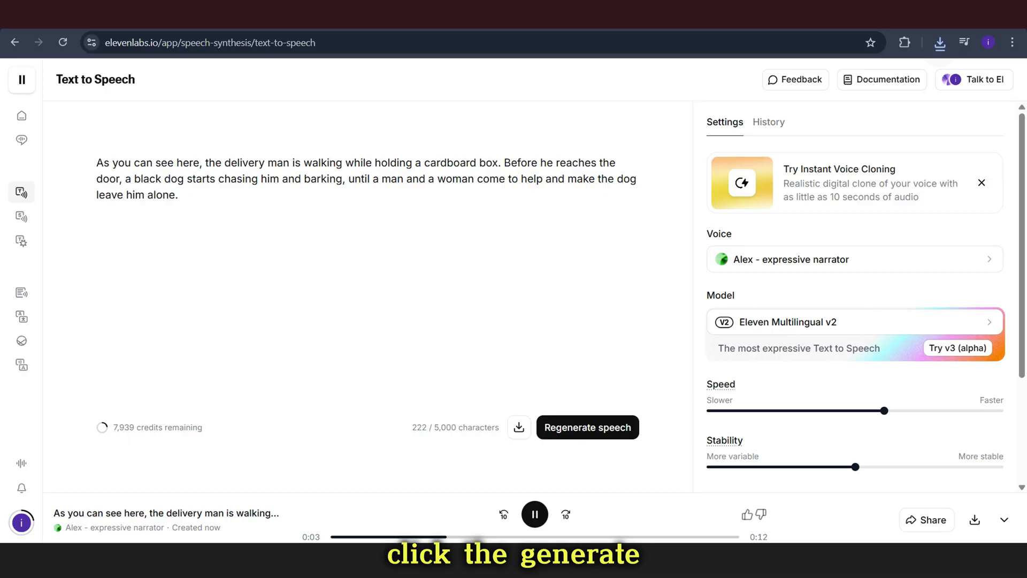
left_click(534, 514)
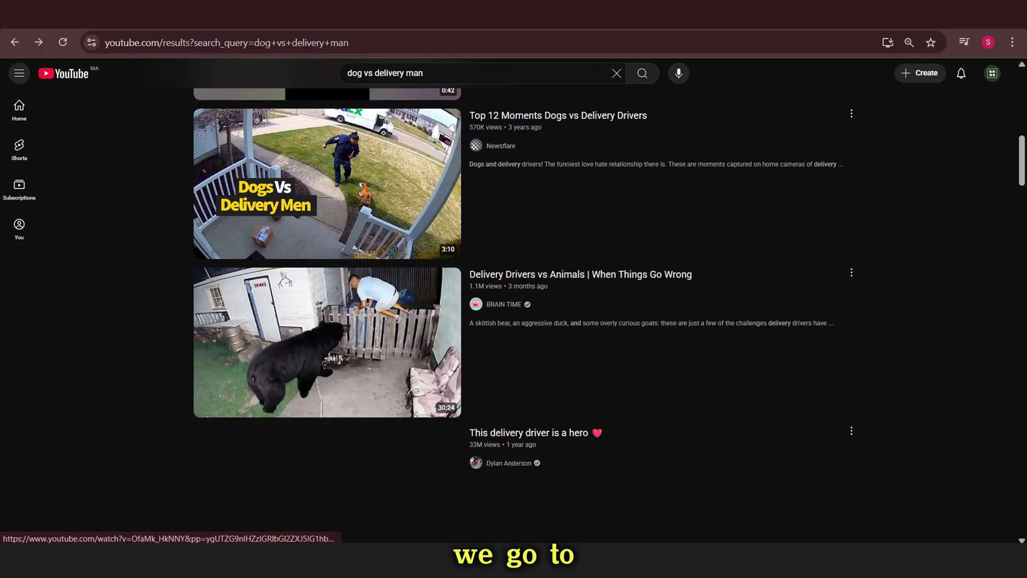
On YouTube, look through the "dog vs delivery man" search results for usable stock videos.
scroll(328, 374, "down", 2)
scroll(327, 374, "down", 3)
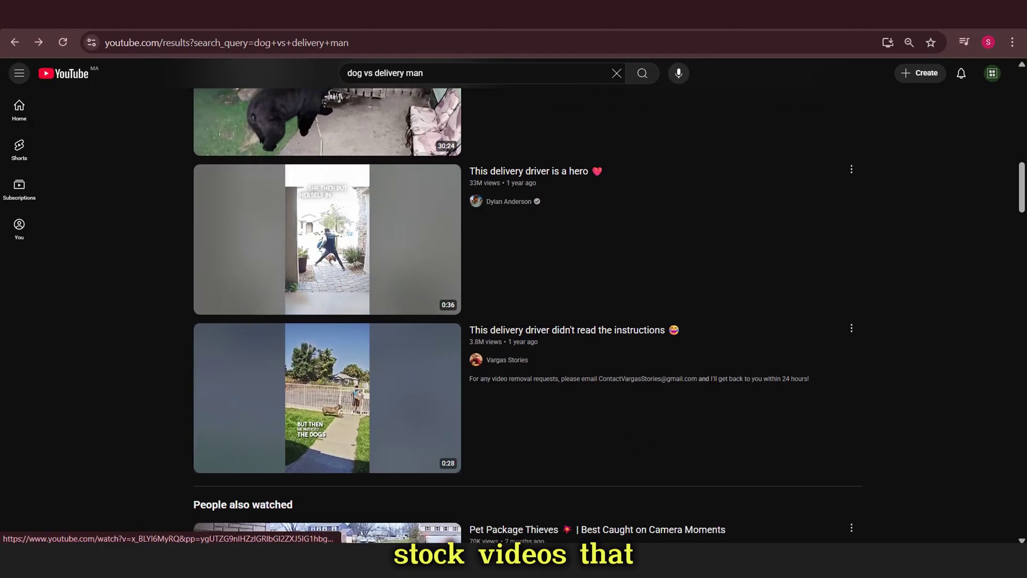
scroll(327, 374, "down", 7)
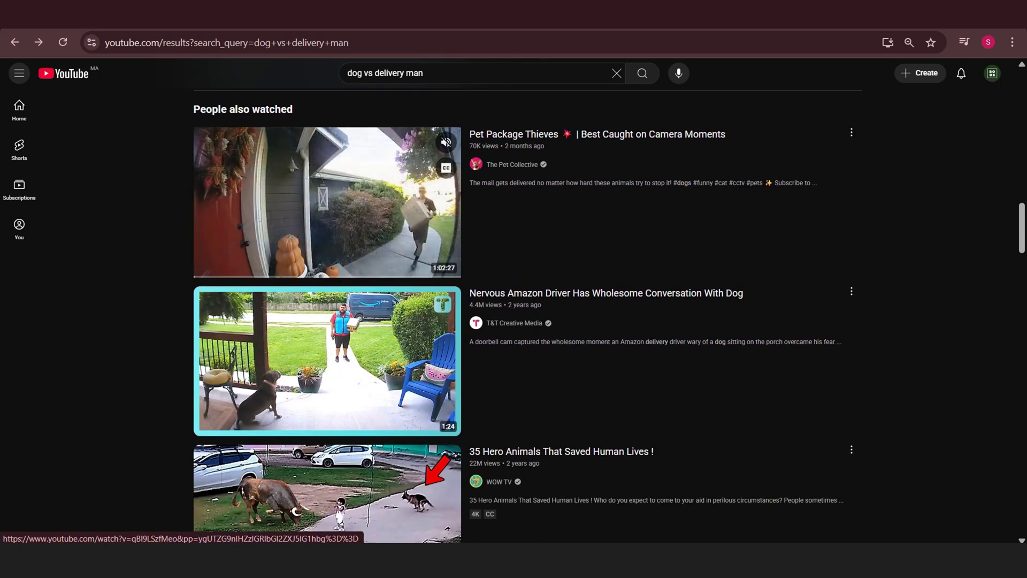
scroll(328, 213, "down", 3)
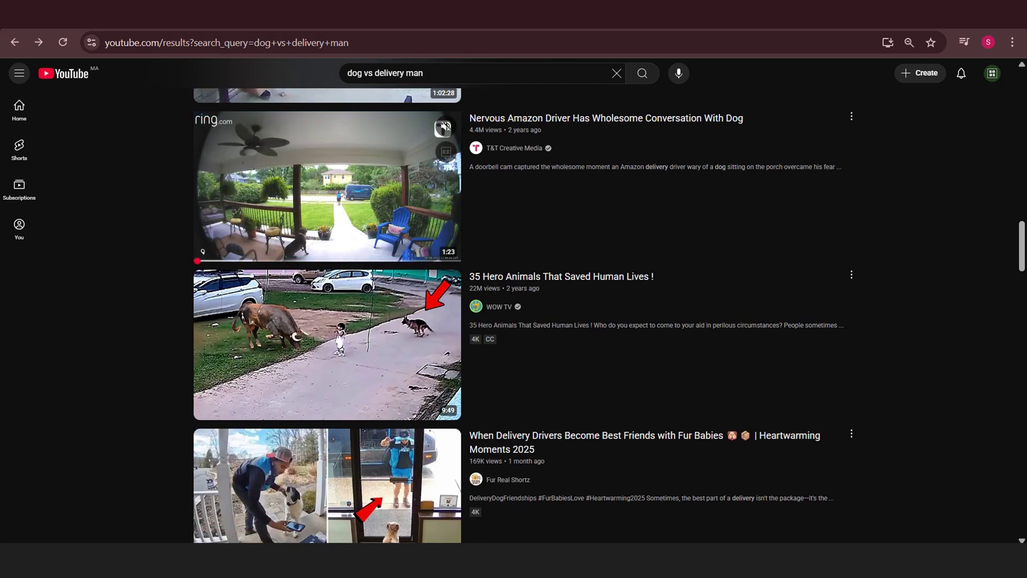
scroll(327, 343, "down", 3)
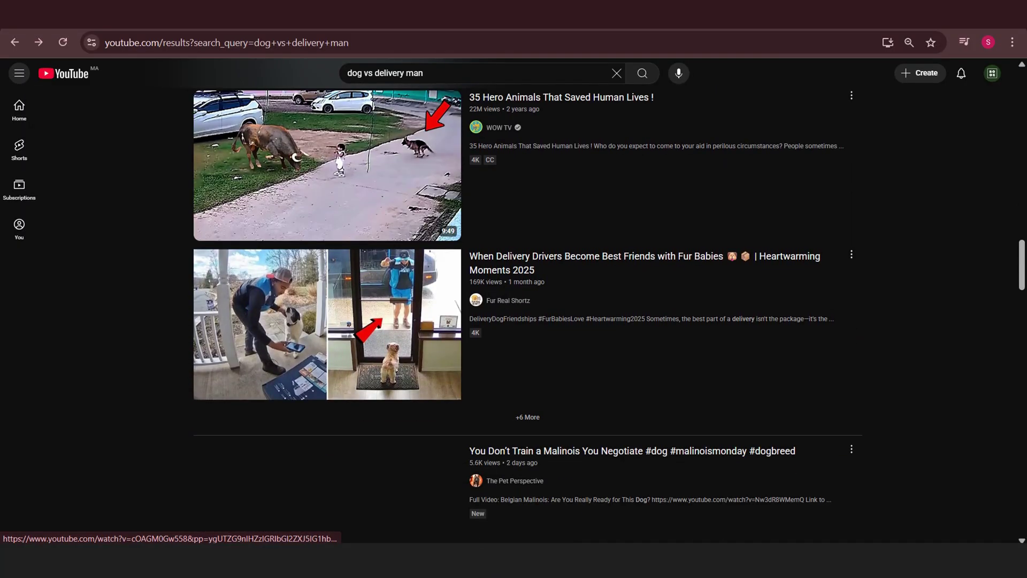
scroll(328, 332, "down", 2)
scroll(328, 342, "down", 1)
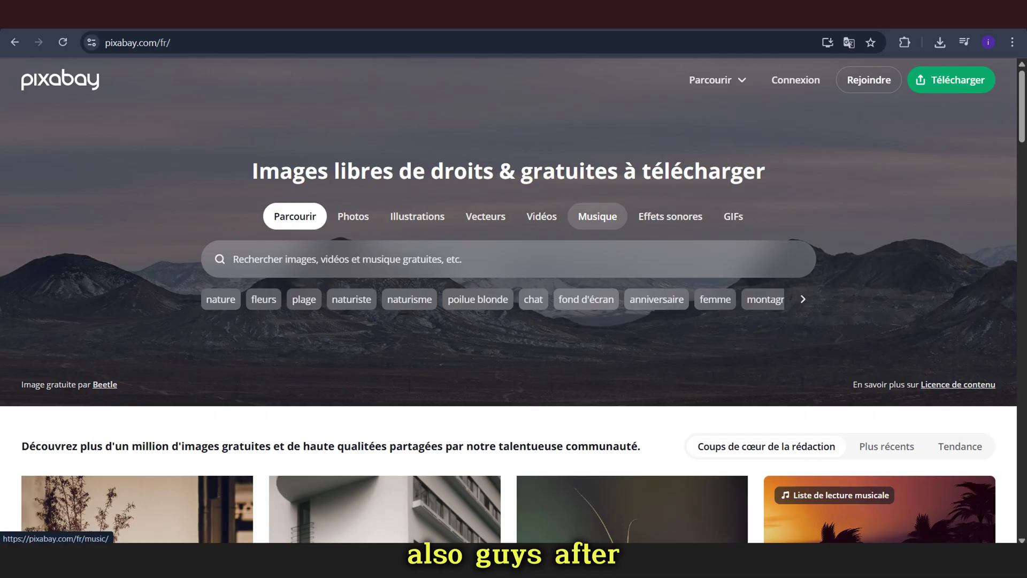
On Pixabay, search the music category for "intro".
left_click(598, 216)
left_click(481, 259)
type("in")
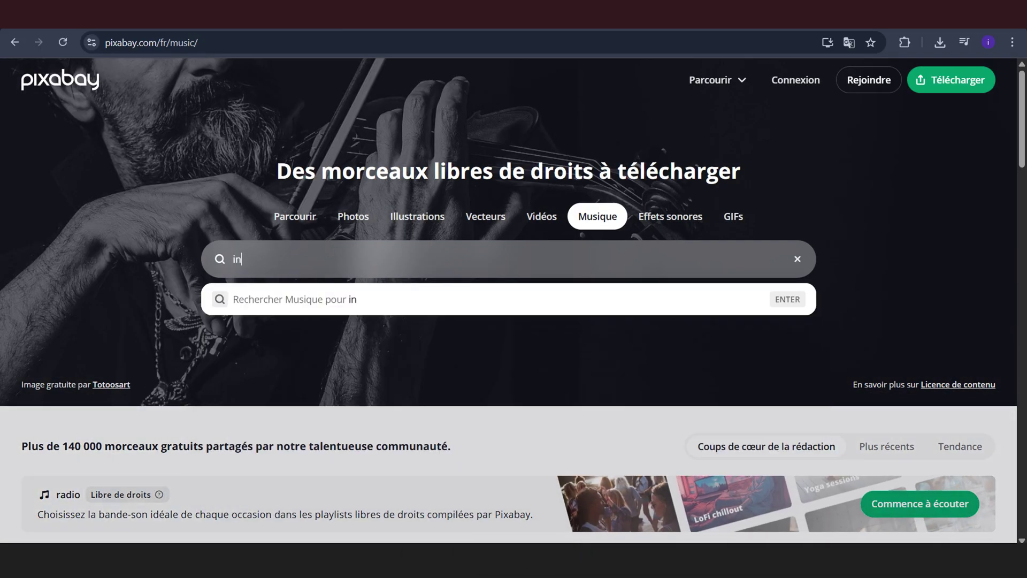
type("tro")
key("Return")
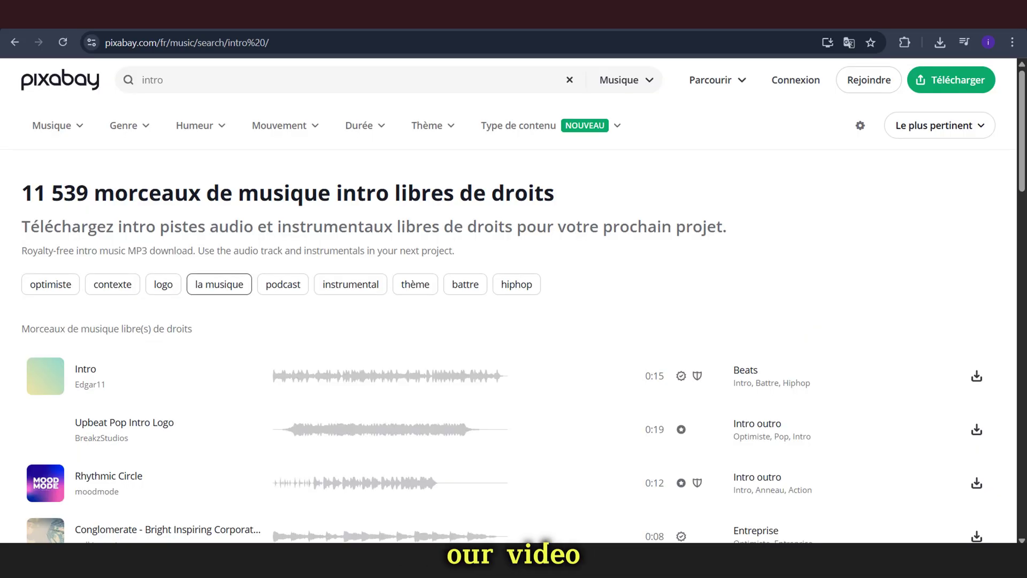
Preview the first intro tracks, including Intro, Upbeat Pop Intro Logo, Conglomerate and Rhythmic Circle.
scroll(386, 320, "down", 2)
left_click(383, 277)
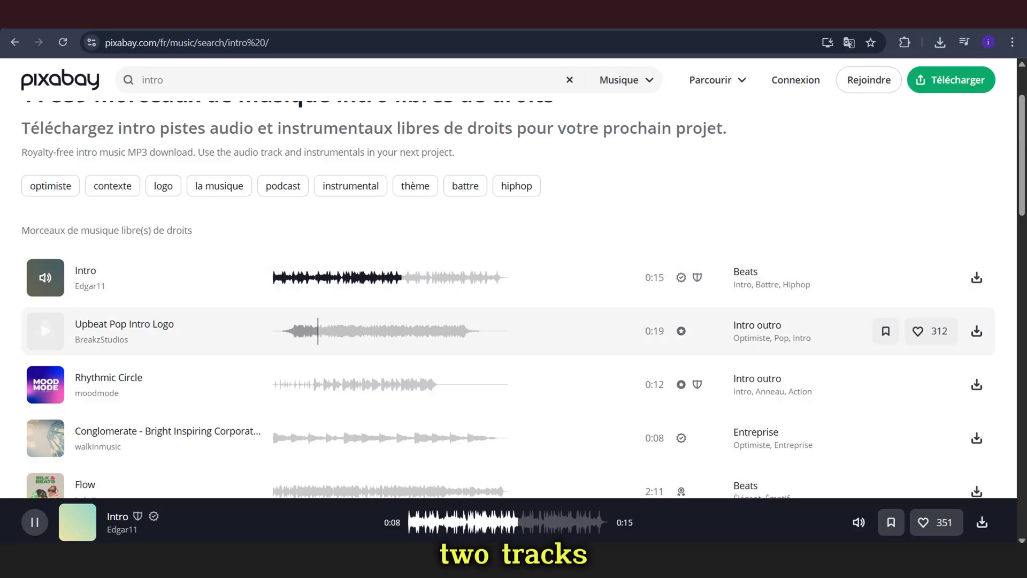
left_click(301, 330)
scroll(300, 335, "down", 2)
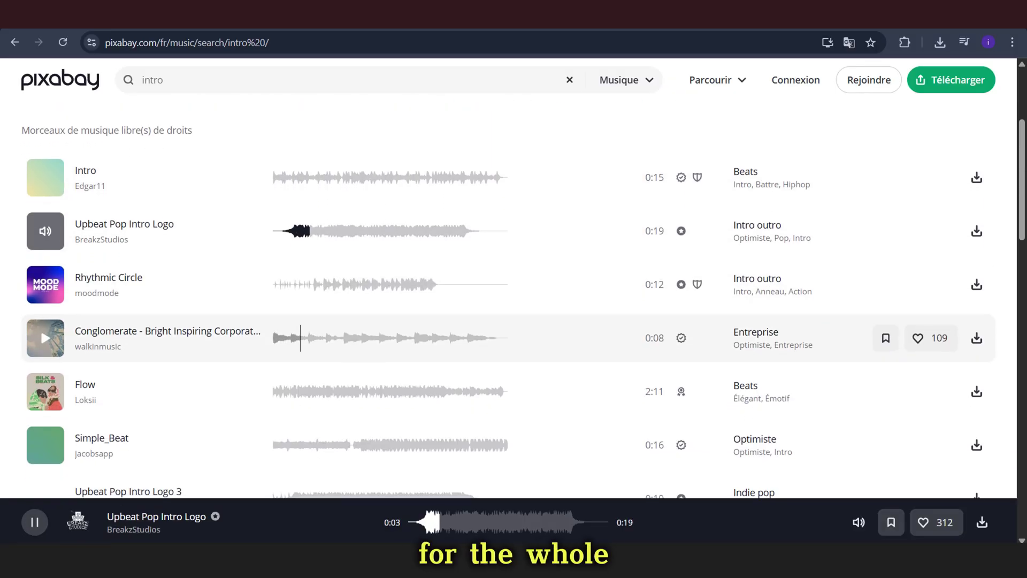
left_click(300, 337)
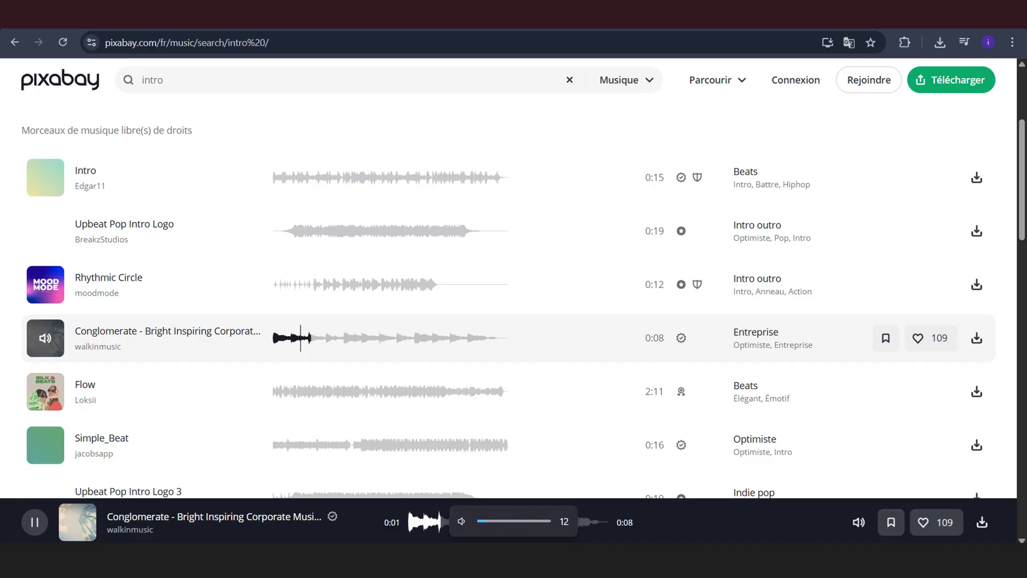
left_click(309, 284)
Preview further intro tracks down the list, including Upbeat Pop Intro Logo 3, panic and suspense intro feel.
scroll(343, 382, "down", 3)
left_click(313, 394)
left_click(309, 346)
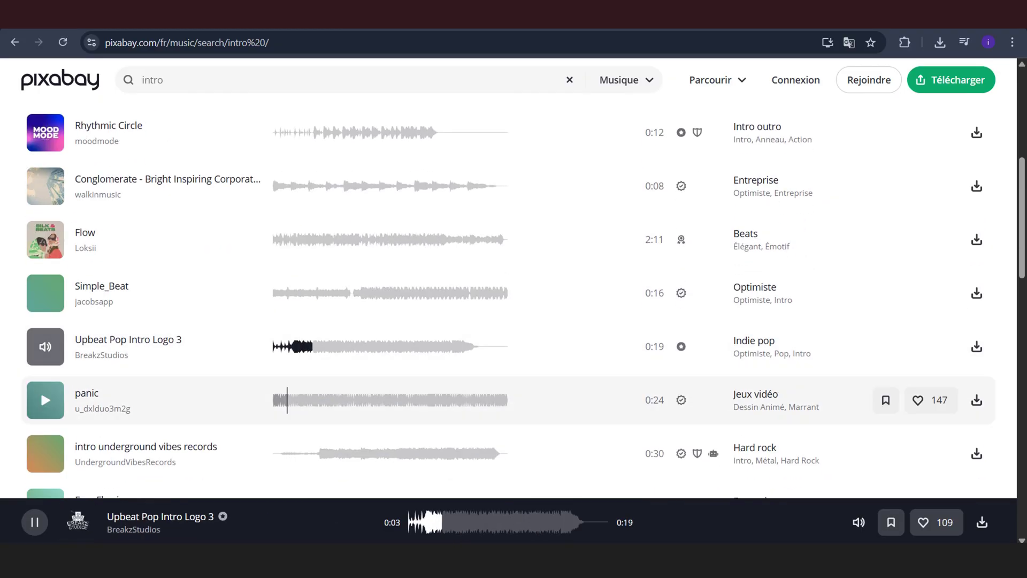
left_click(287, 399)
scroll(287, 385, "down", 2)
scroll(298, 385, "down", 2)
left_click(298, 335)
left_click(355, 388)
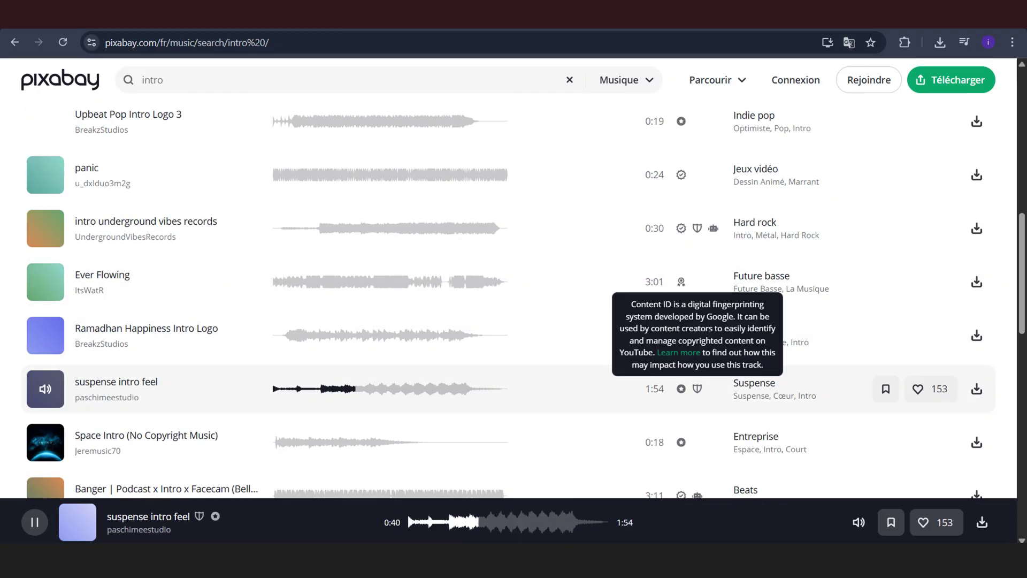
Refine the Pixabay music search to "intro suspense".
scroll(697, 229, "up", 10)
left_click(167, 80)
type("suspense")
key("Return")
Preview suspense tracks in the results, including Suspense Tension Trailer and DELOSound's Suspense Tension Background Music.
scroll(323, 212, "down", 3)
left_click(320, 266)
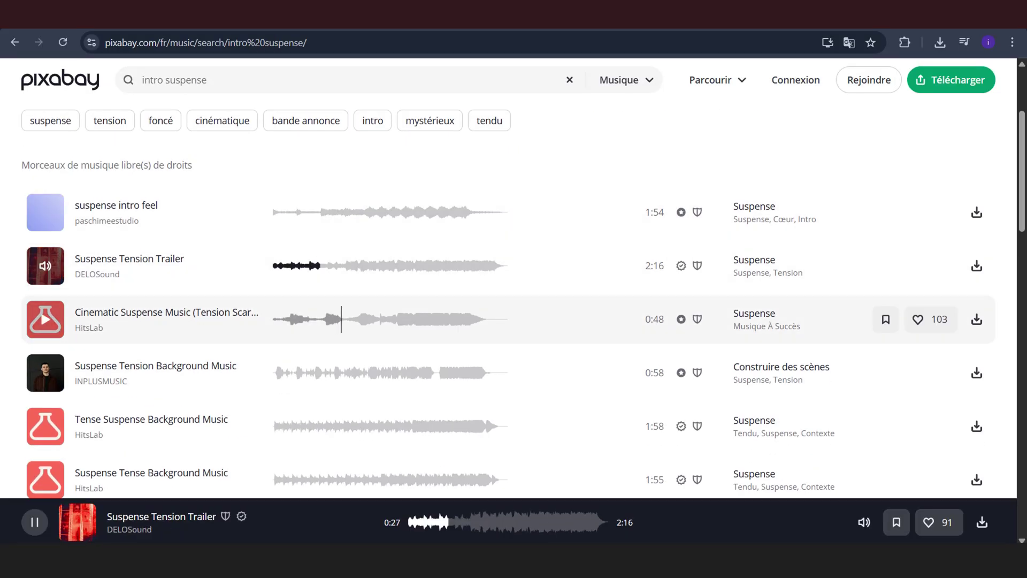
scroll(321, 319, "down", 2)
left_click(314, 319)
scroll(315, 319, "down", 2)
left_click(301, 366)
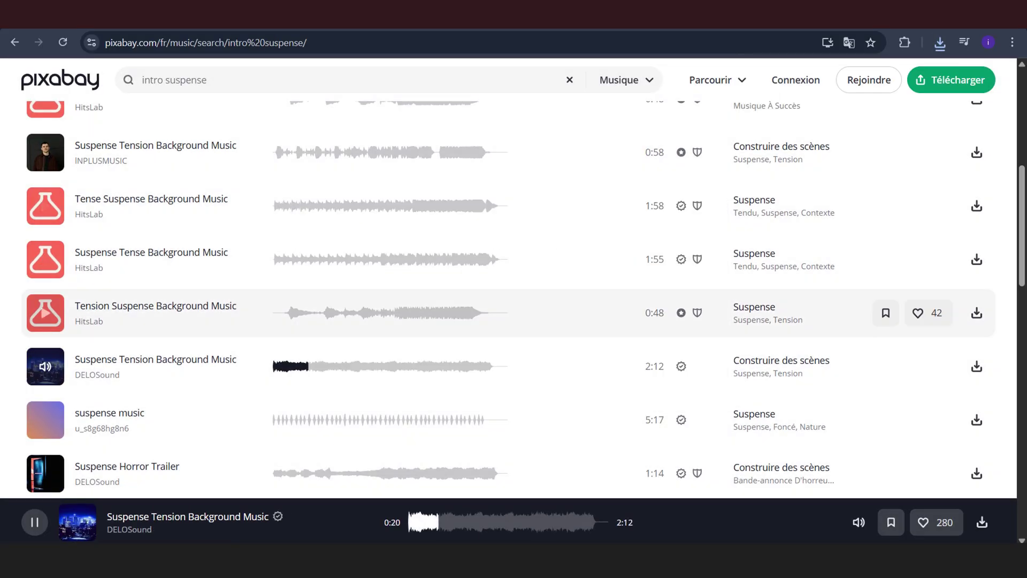
scroll(283, 321, "down", 2)
left_click(283, 291)
left_click(281, 346)
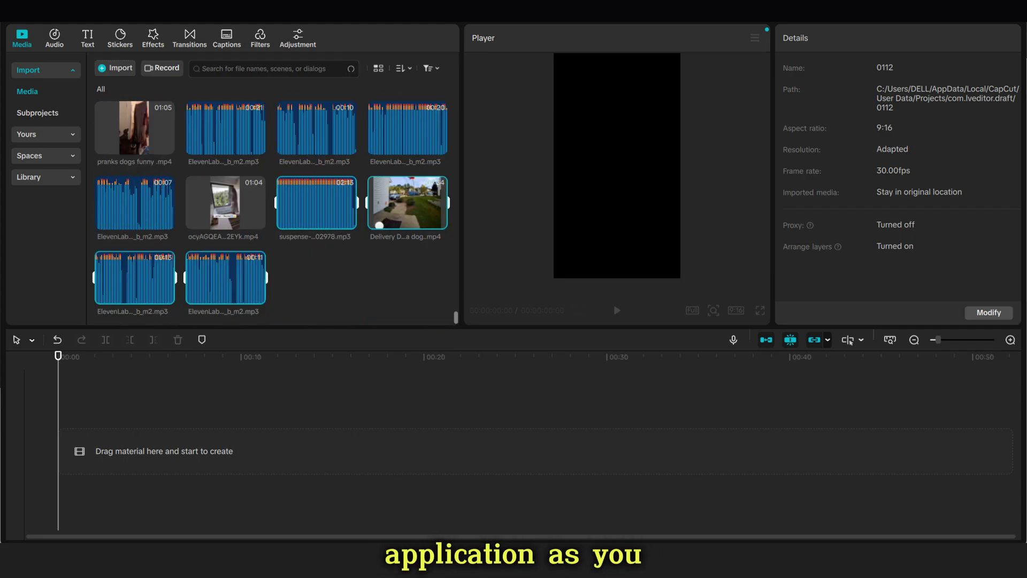
In CapCut, add the 11-second ElevenLabs narration to the timeline, with its silent start trimmed and the clip back at the beginning.
key("Escape")
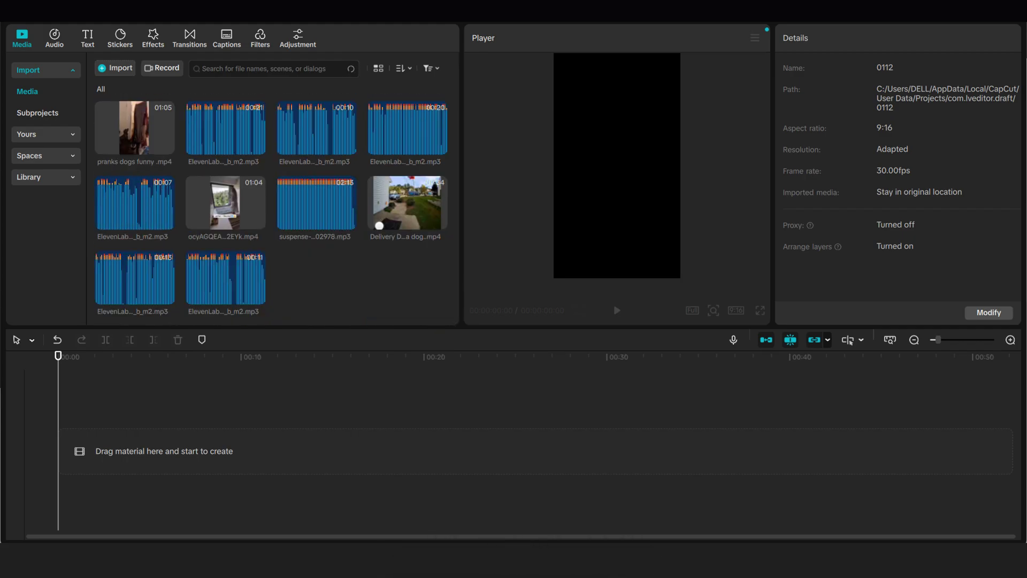
left_click(225, 278)
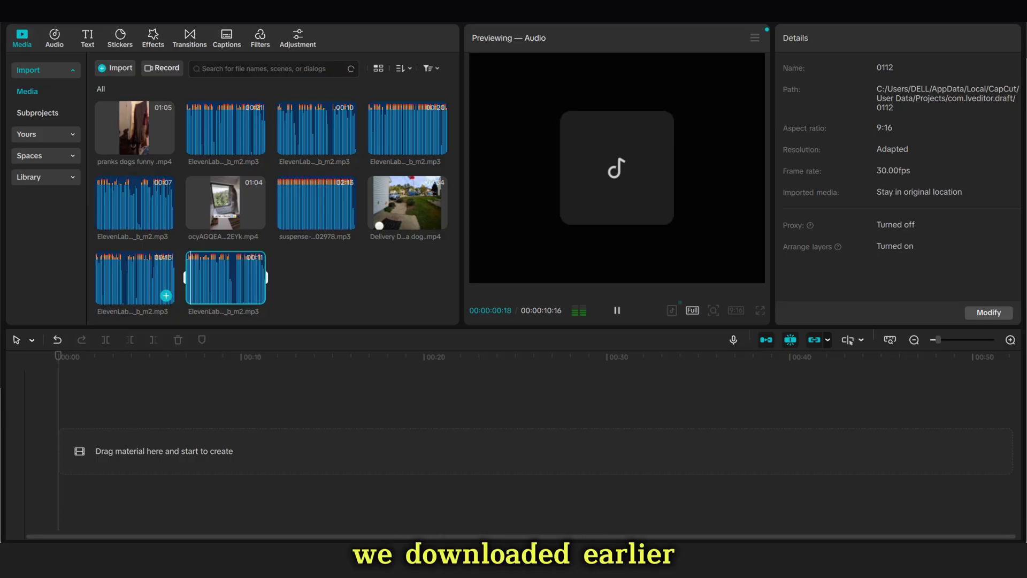
left_click(257, 296)
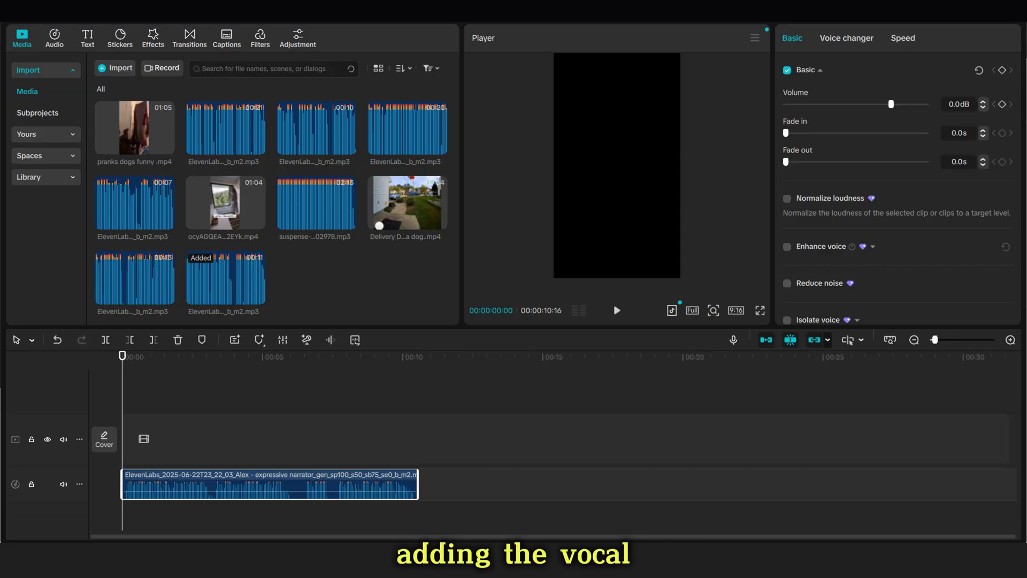
scroll(554, 446, "up", 6)
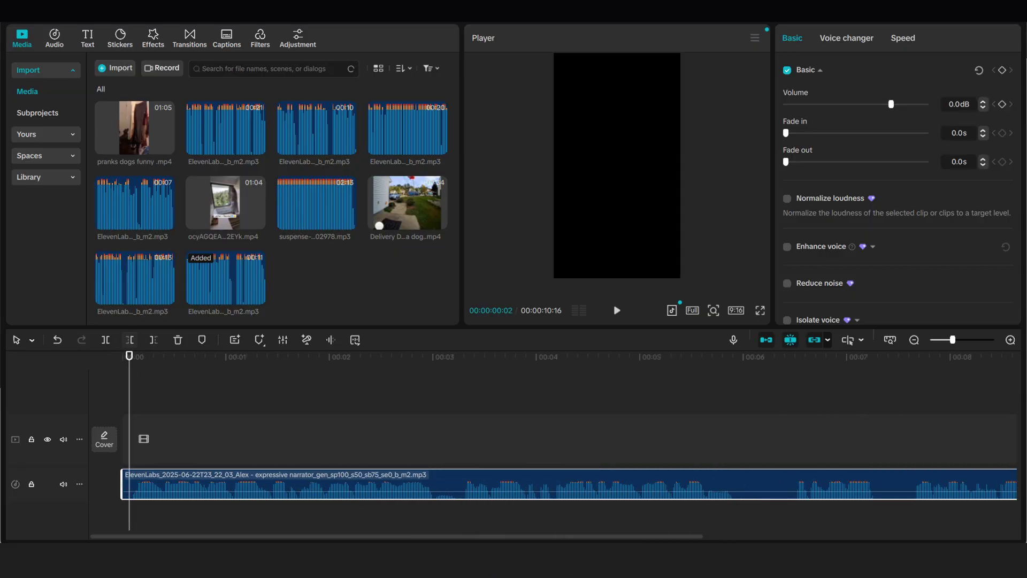
left_click_drag(374, 484, 368, 489)
Cut the silent pause from 00:00:05:25 to 00:00:06:12 out of the narration and close the gap.
left_click(725, 401)
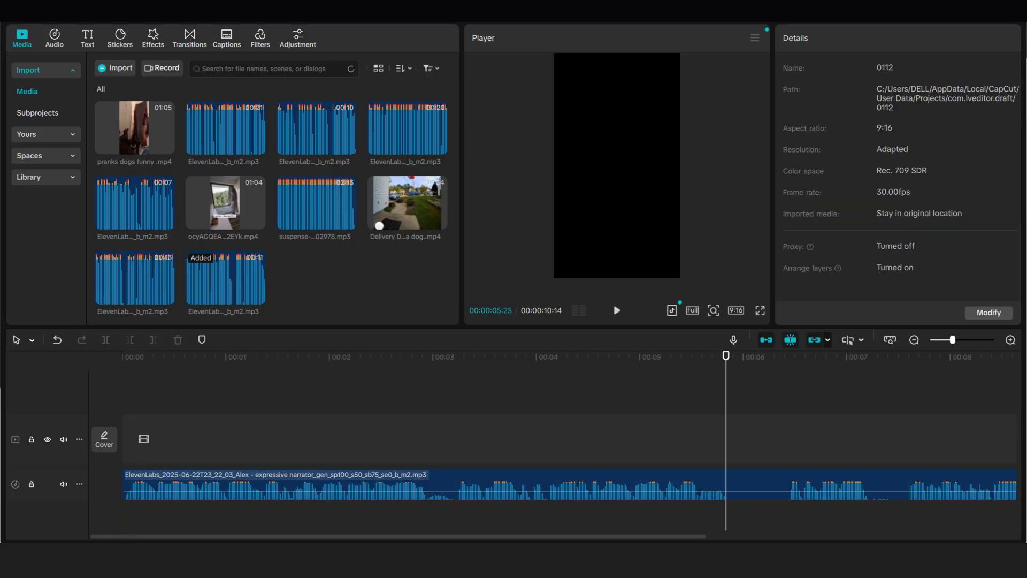
left_click(717, 484)
key("ctrl+b")
left_click(785, 401)
left_click(784, 484)
key("ctrl+b")
left_click(754, 484)
key("Delete")
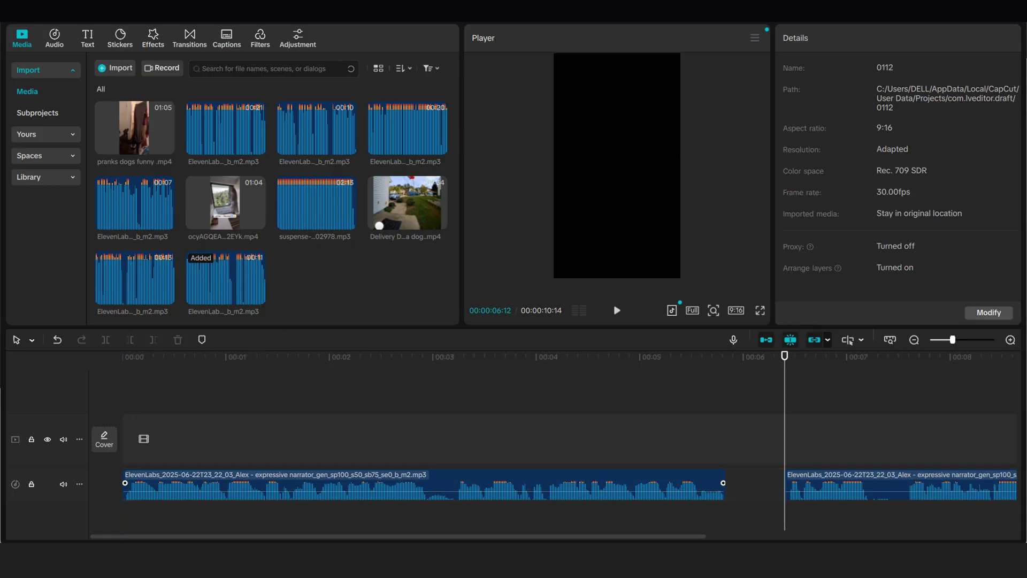
left_click_drag(803, 484, 743, 484)
Cut the next silent pause, ending at 00:00:07:00, out of the narration and close the gap.
scroll(695, 446, "right", 3)
left_click(646, 402)
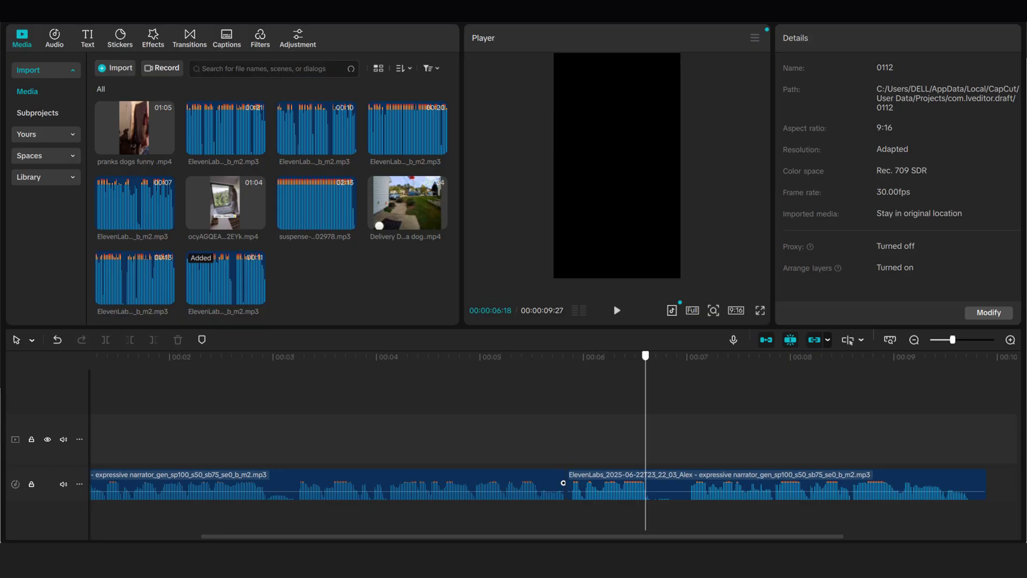
left_click(610, 485)
key("ctrl+b")
left_click_drag(655, 356, 700, 356)
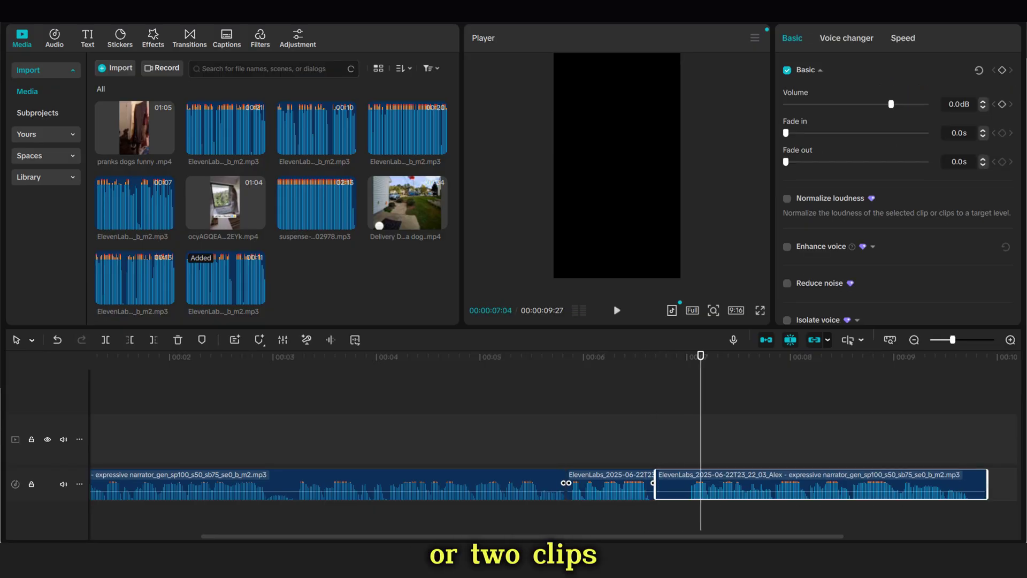
left_click(687, 402)
left_click(722, 484)
key("ctrl+b")
left_click(610, 484)
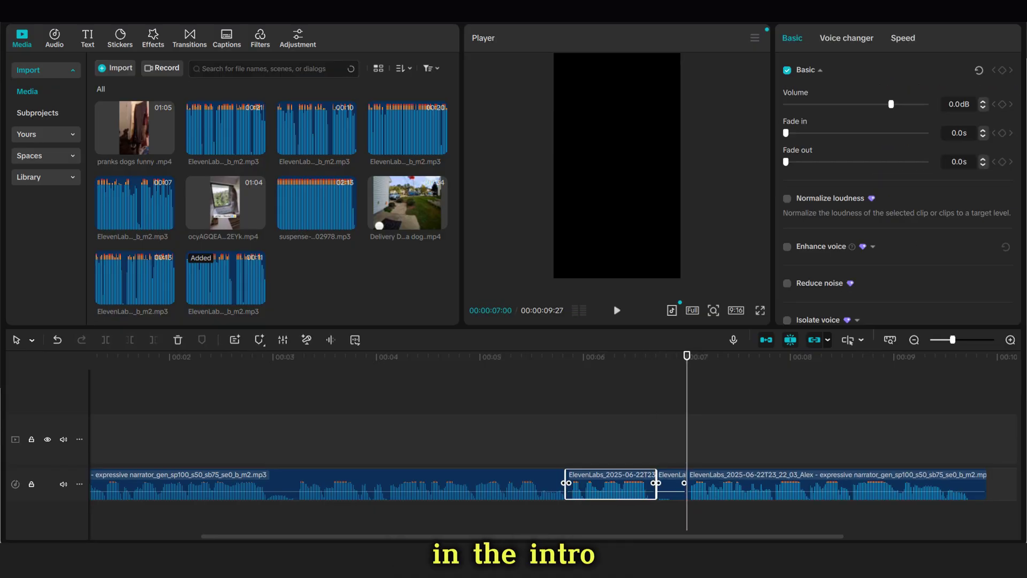
left_click(671, 484)
key("Delete")
left_click_drag(748, 484, 720, 484)
scroll(553, 439, "left", 3)
left_click(357, 401)
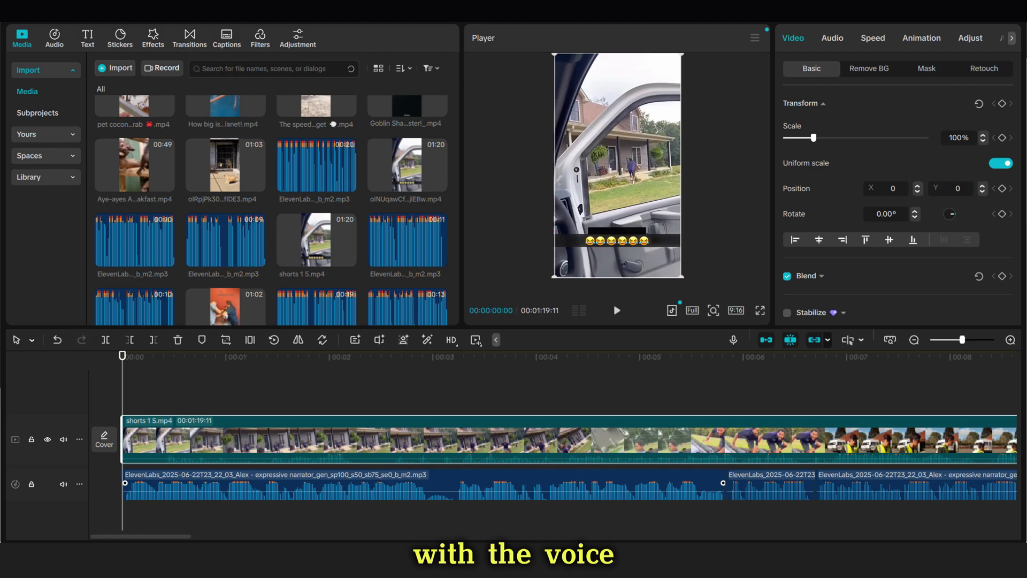
Scrub through the shorts 1 5.mp4 video and trim off its start up to 00:00:01:05.
left_click(831, 37)
left_click_drag(123, 356, 736, 356)
scroll(736, 438, "down", 1)
scroll(580, 439, "down", 3)
left_click_drag(233, 356, 796, 356)
scroll(796, 439, "down", 2)
left_click_drag(355, 356, 130, 357)
left_click(130, 449)
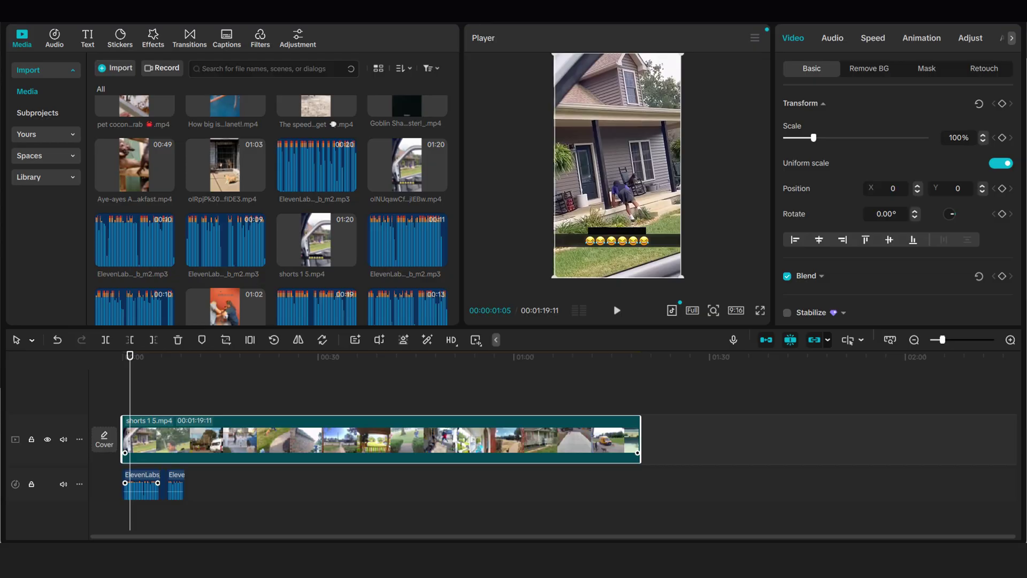
left_click(129, 340)
Play the trimmed video against the narration and split it at 00:00:04:28.
scroll(569, 438, "up", 4)
key("space")
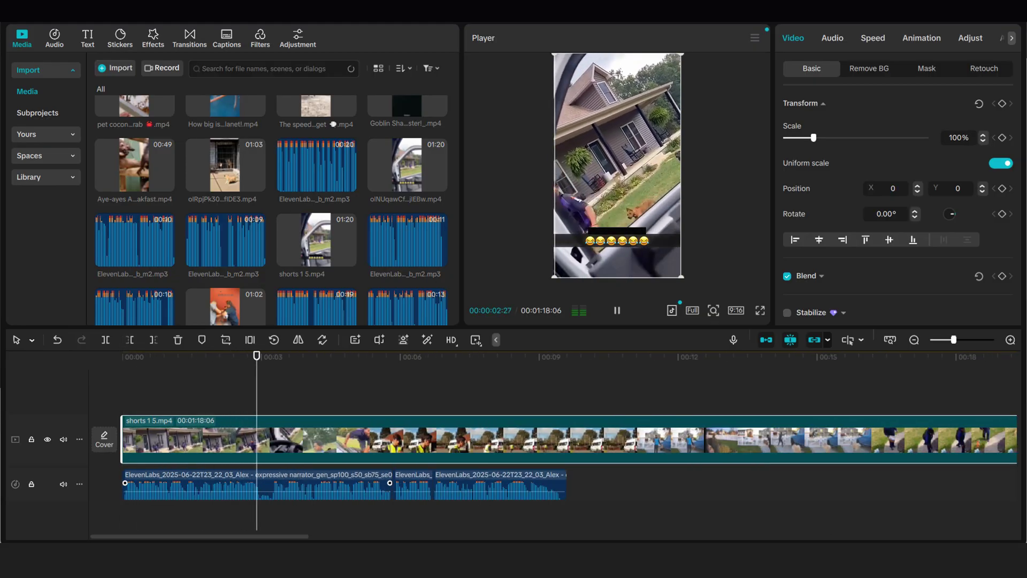
key("space")
key("ctrl+b")
Trim the start of the second video segment up to 00:00:10:24, where the delivery man walks beside the blue car.
left_click(622, 357)
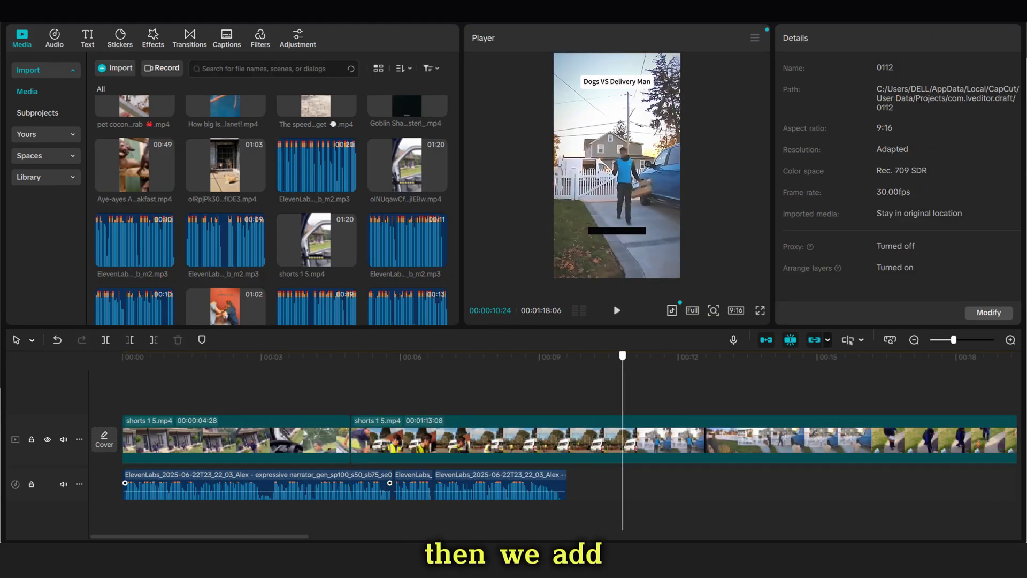
left_click(629, 439)
left_click(129, 340)
Split the second video segment where the first narration ends, leaving 00:00:04:21, and delete the rest of the footage.
key("space")
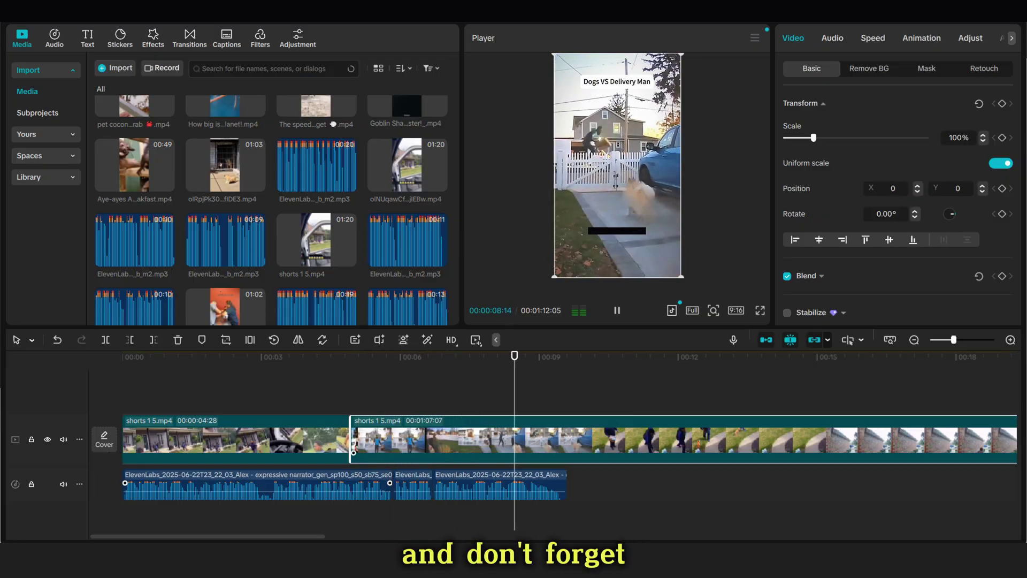
key("space")
key("ctrl+b")
key("Delete")
Add the second ElevenLabs narration to the audio track directly after the first one.
scroll(321, 230, "down", 6)
left_click_drag(134, 278, 568, 484)
left_click(525, 385)
Cut the silent pause before 00:00:14:22 out of the second narration and close the gap.
key("space")
scroll(554, 444, "right", 2)
scroll(554, 444, "right", 1)
scroll(554, 444, "up", 2)
key("space")
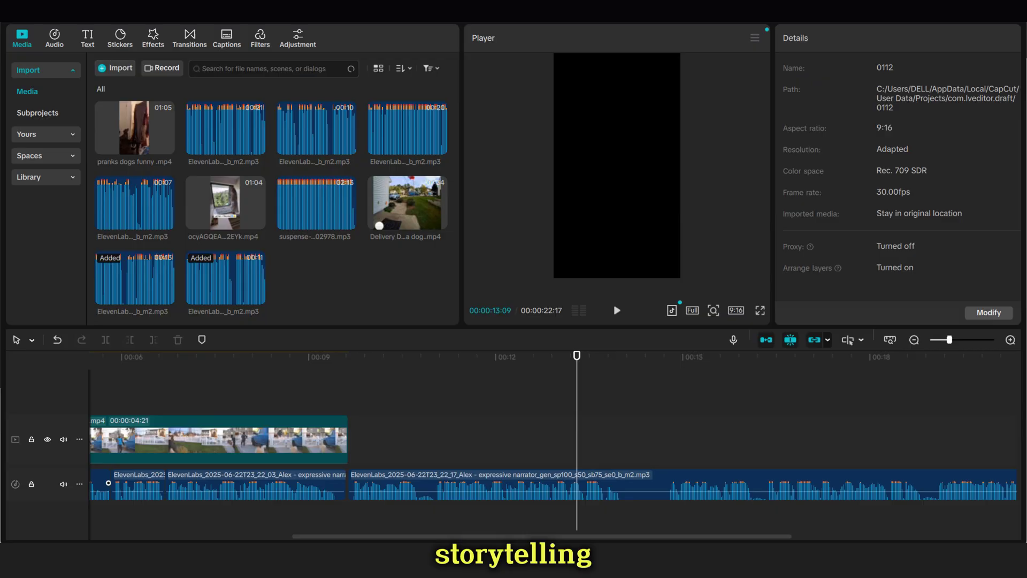
left_click(620, 485)
key("ctrl+b")
left_click(666, 385)
key("ctrl+b")
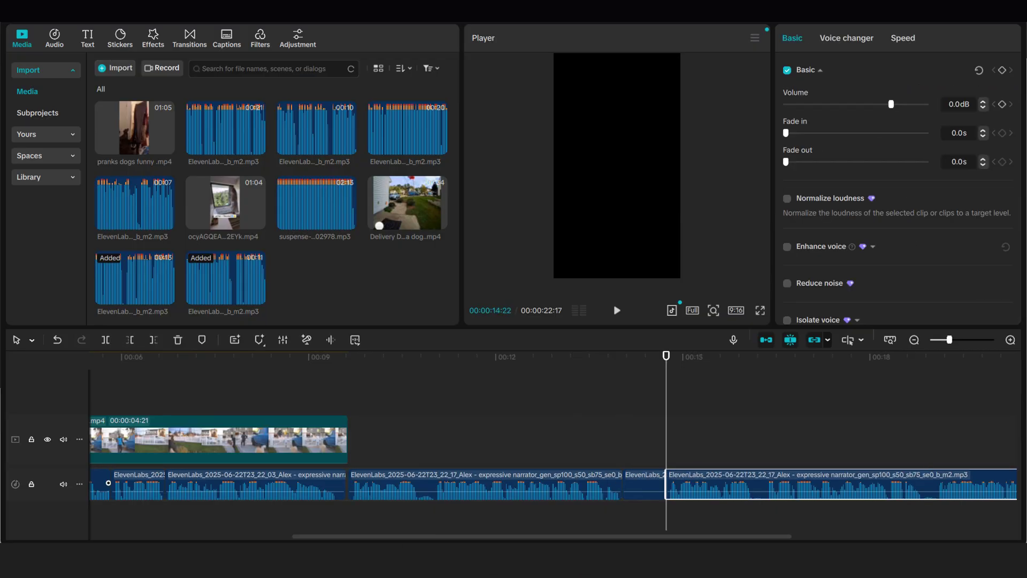
left_click(644, 484)
key("Delete")
left_click_drag(711, 484, 668, 484)
Place the delivery driver dog attack clip after the second video segment and scale it to 226% to fill the frame.
left_click(375, 385)
left_click(338, 385)
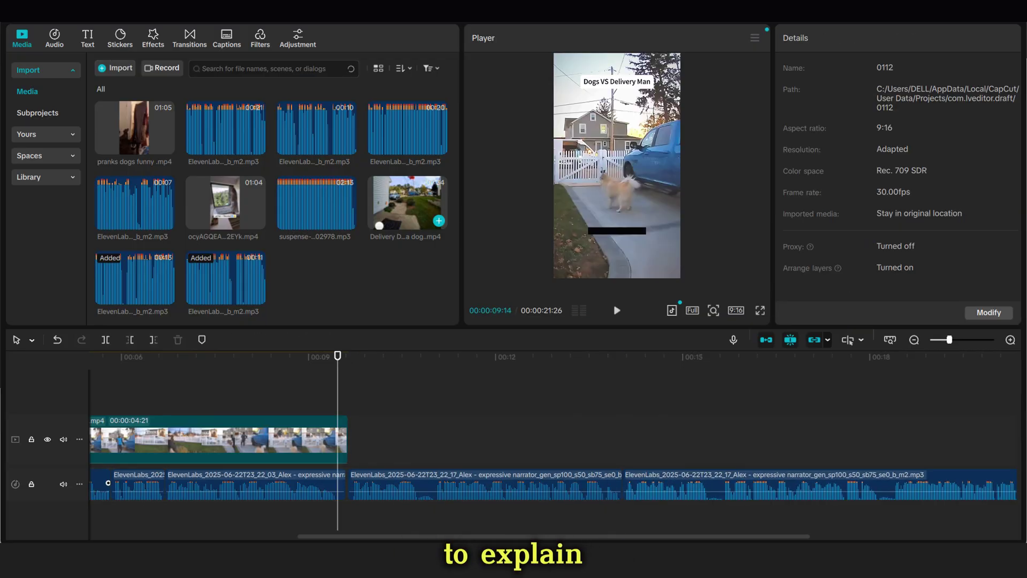
left_click_drag(406, 206, 375, 439)
left_click(378, 356)
left_click_drag(680, 216, 759, 277)
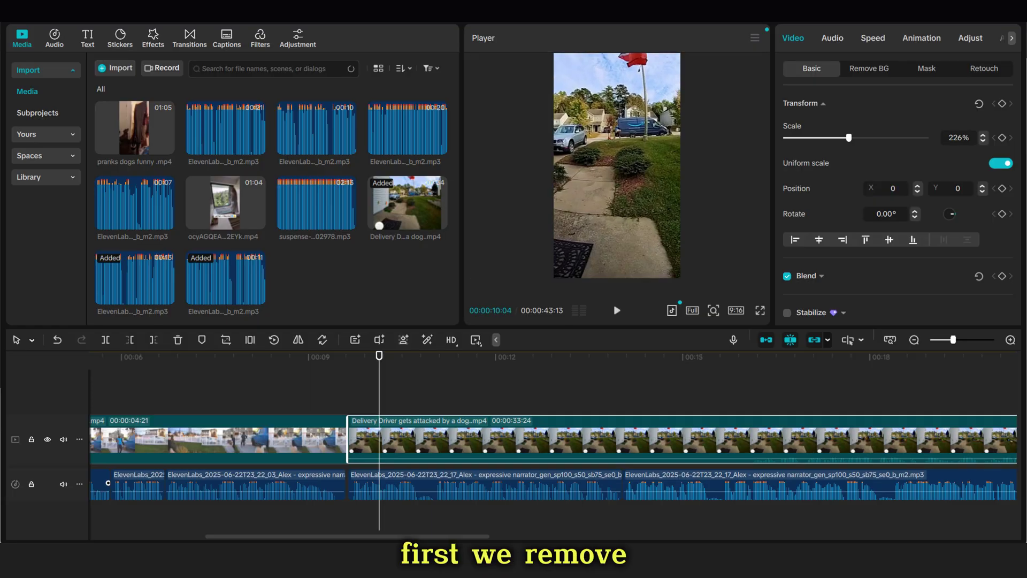
Play the delivery driver clip against the second narration and mute the clip's own audio.
key("space")
scroll(553, 444, "right", 5)
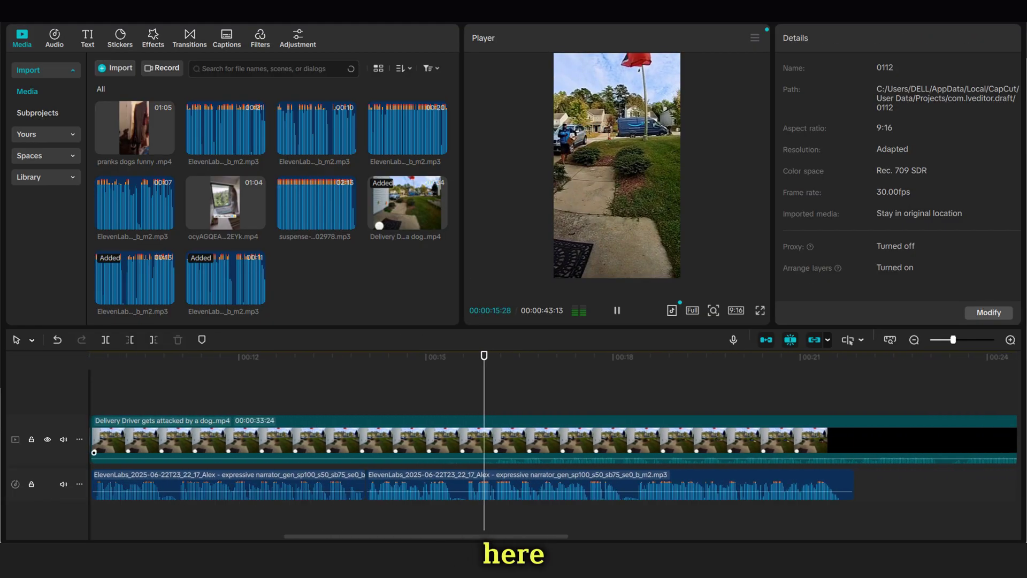
scroll(552, 444, "left", 2)
key("space")
left_click(552, 439)
left_click(831, 38)
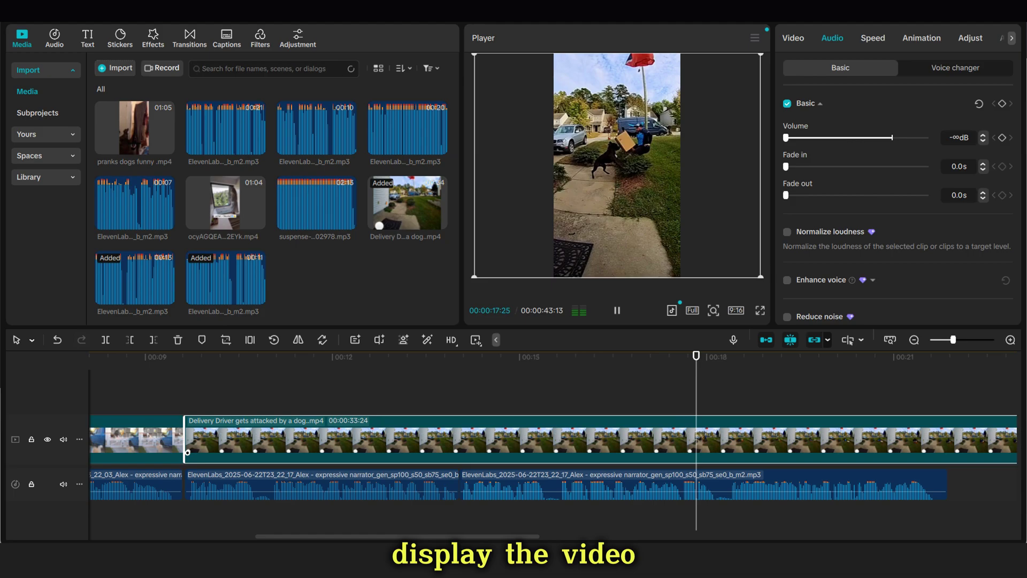
Split the delivery driver clip after 00:00:08:26 and again at 00:00:15:18, and duplicate the resulting dog chase section directly after itself.
key("space")
key("ctrl+b")
left_click(541, 385)
left_click(557, 440)
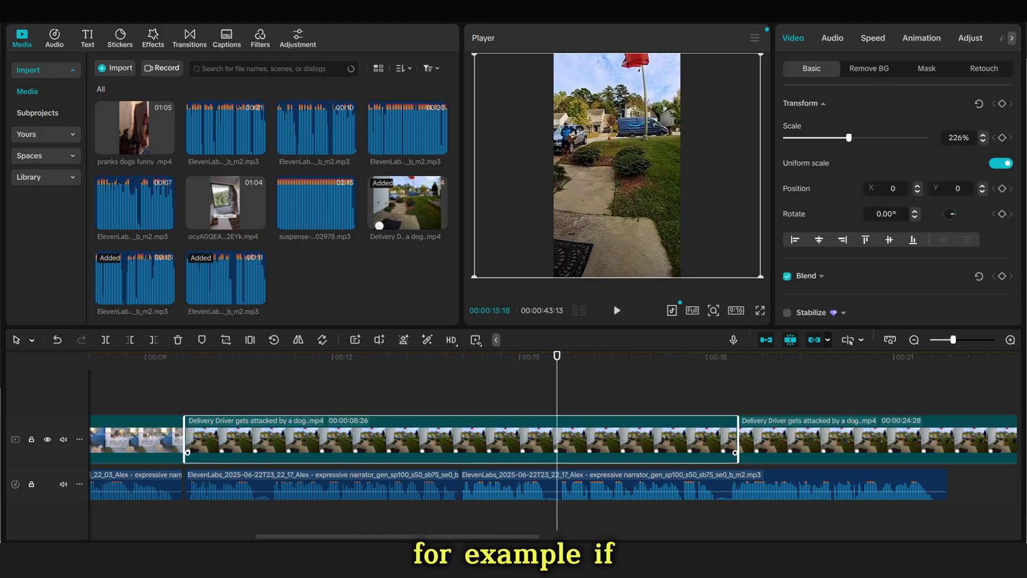
key("ctrl+b")
key("ctrl+c")
key("ctrl+v")
left_click_drag(648, 425, 828, 462)
Play the repeated chase through the end of the narration and restore the remaining footage's volume to 0.0 dB.
scroll(553, 444, "right", 4)
key("space")
scroll(553, 444, "right", 1)
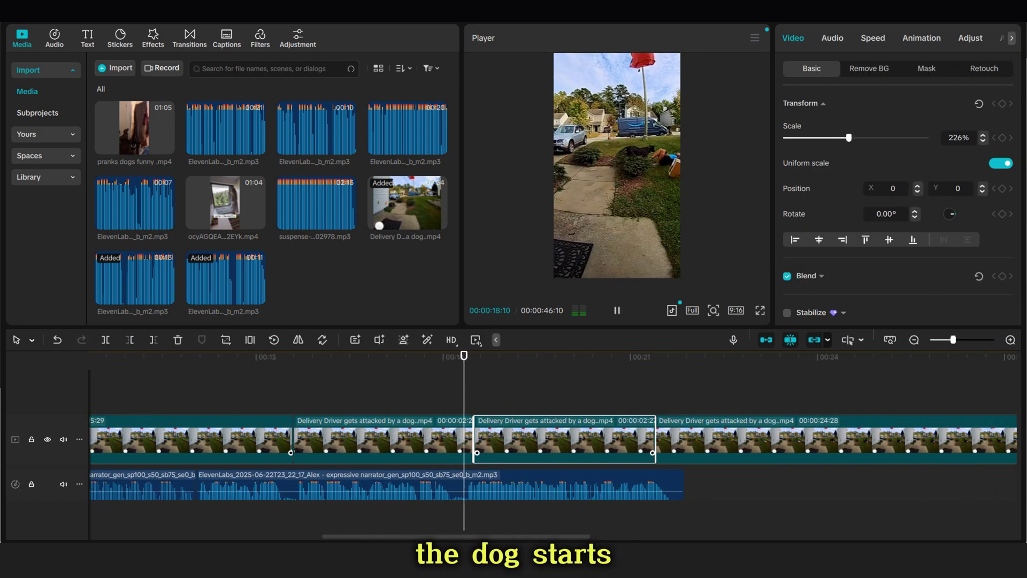
key("space")
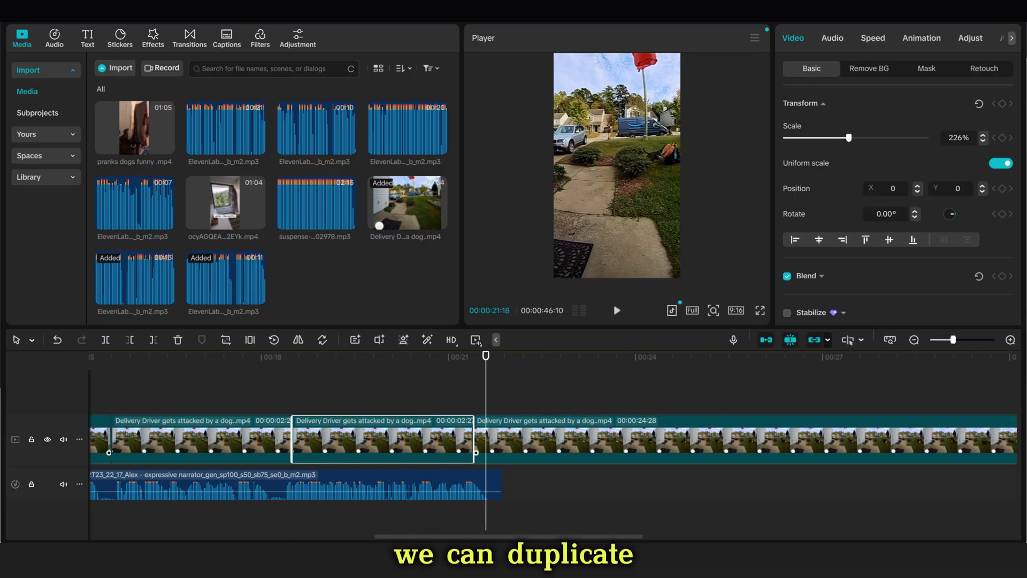
left_click(553, 440)
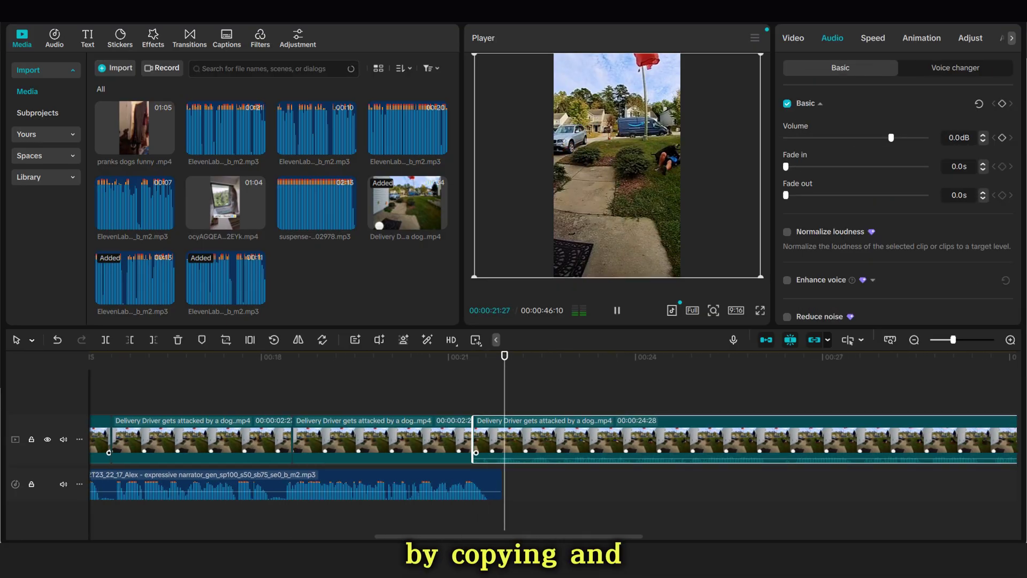
key("space")
left_click_drag(588, 356, 502, 355)
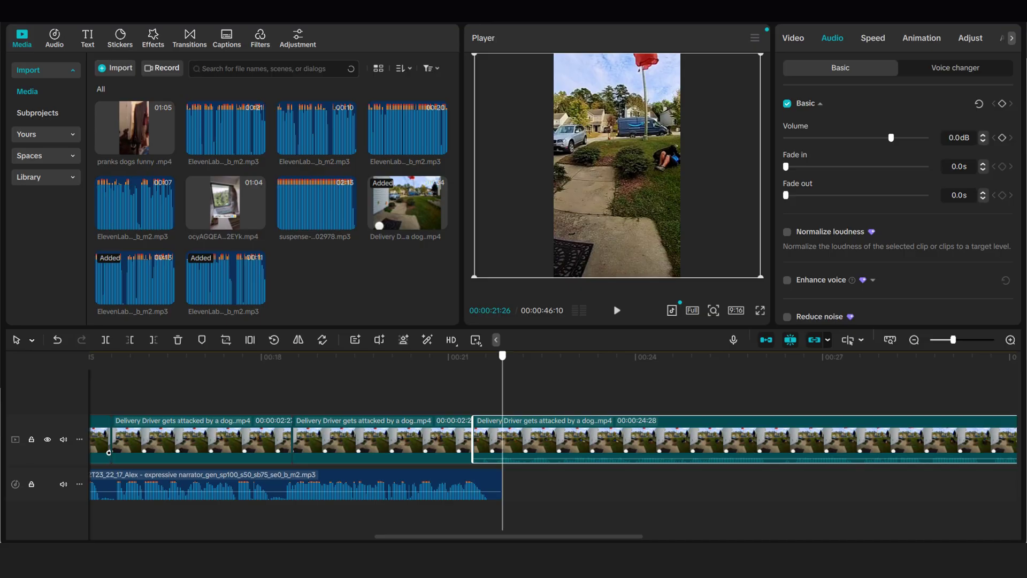
Play the remaining delivery driver footage, split it at 00:00:37:13 and delete everything after that point.
key("space")
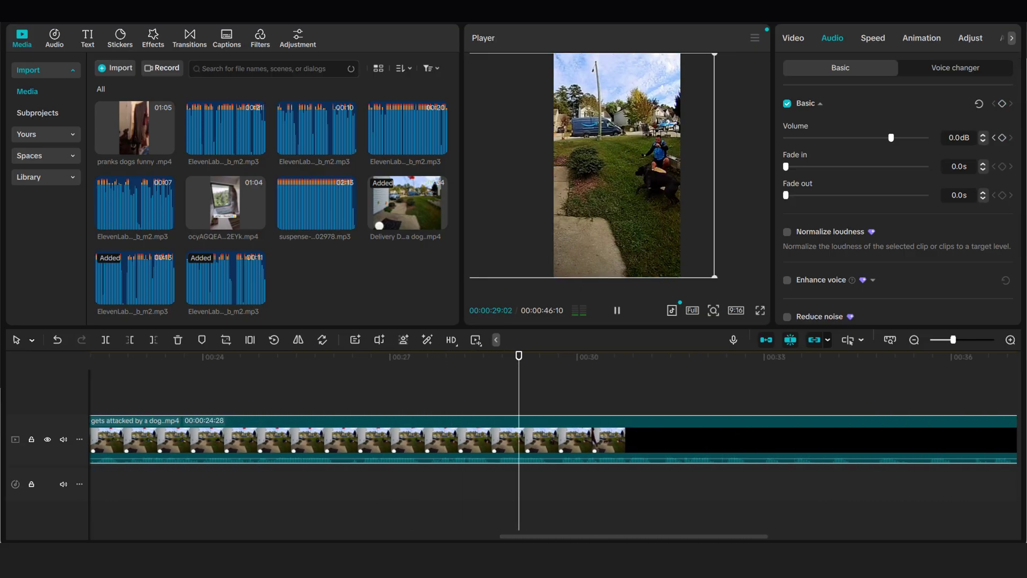
key("space")
key("space")
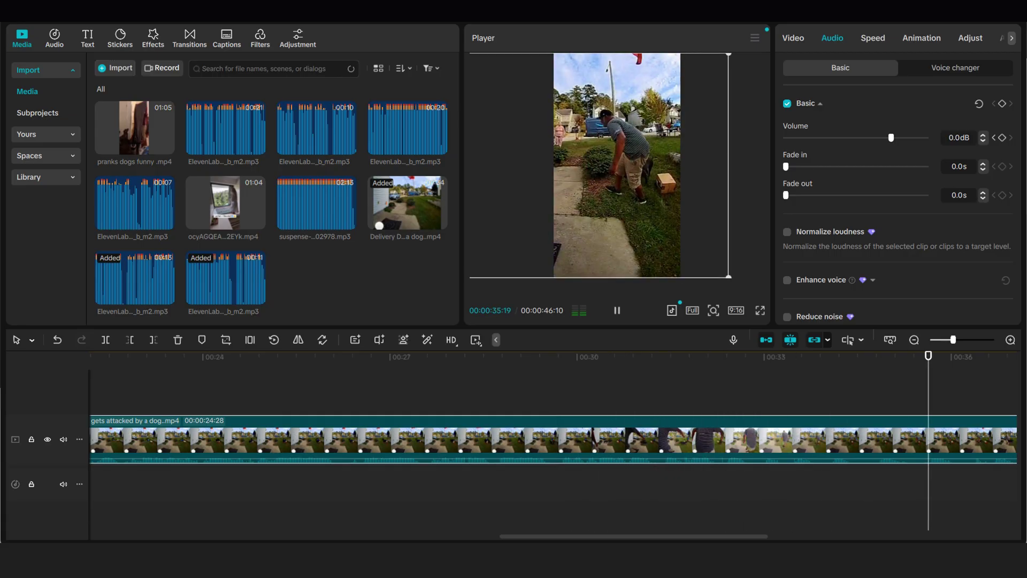
key("space")
key("ctrl+b")
key("Delete")
Search the stickers for "arrow" and place the yellow downward arrow above the start of the duplicated chase section.
scroll(552, 444, "left", 5)
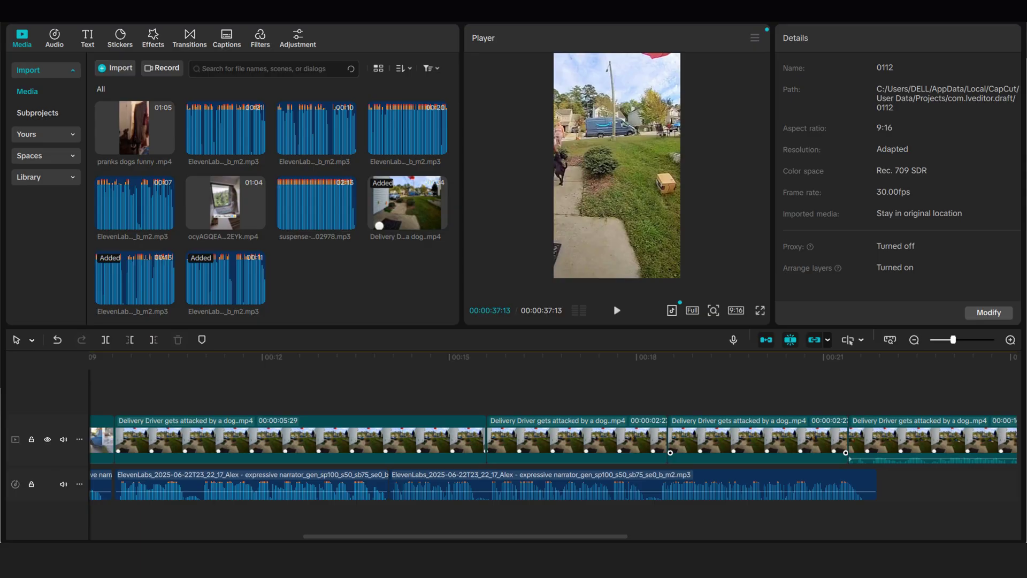
left_click(549, 356)
left_click(119, 38)
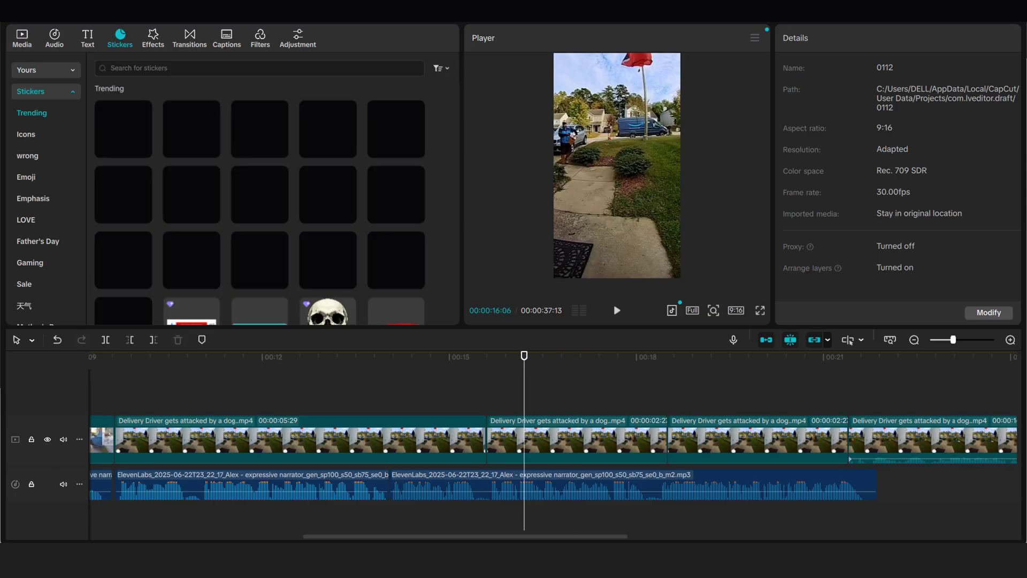
left_click(258, 68)
left_click(279, 104)
scroll(260, 181, "down", 7)
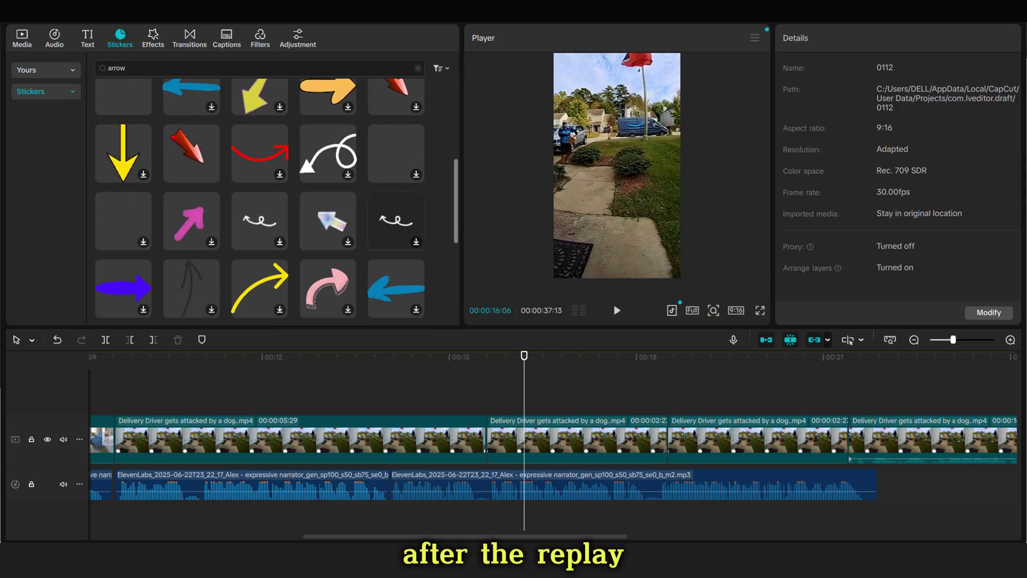
left_click(123, 125)
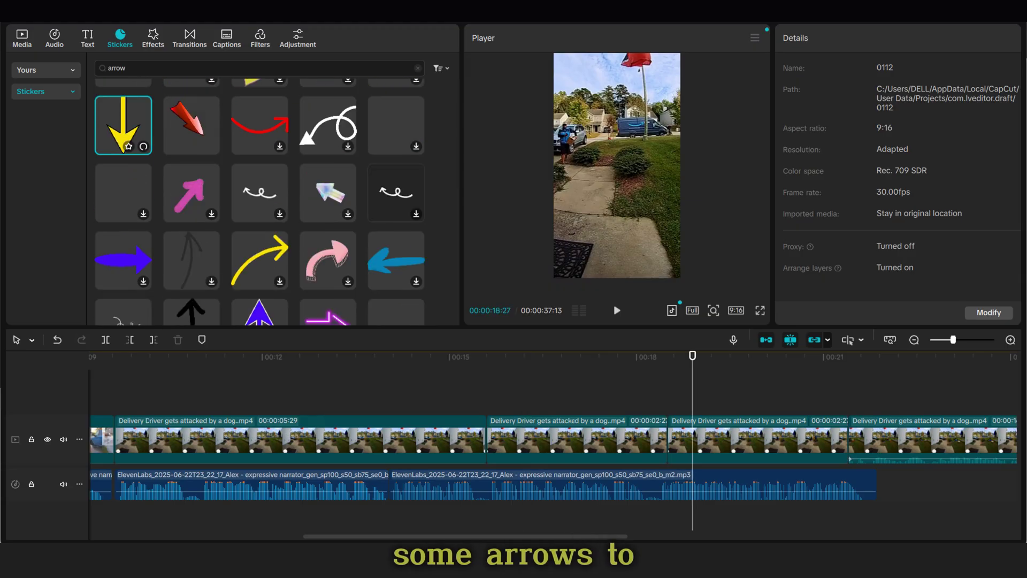
left_click_drag(123, 125, 668, 404)
Scale the arrow sticker to 50%, rotate it to 43.37° and position it pointing at the delivery man.
left_click(617, 165)
left_click_drag(646, 214, 604, 191)
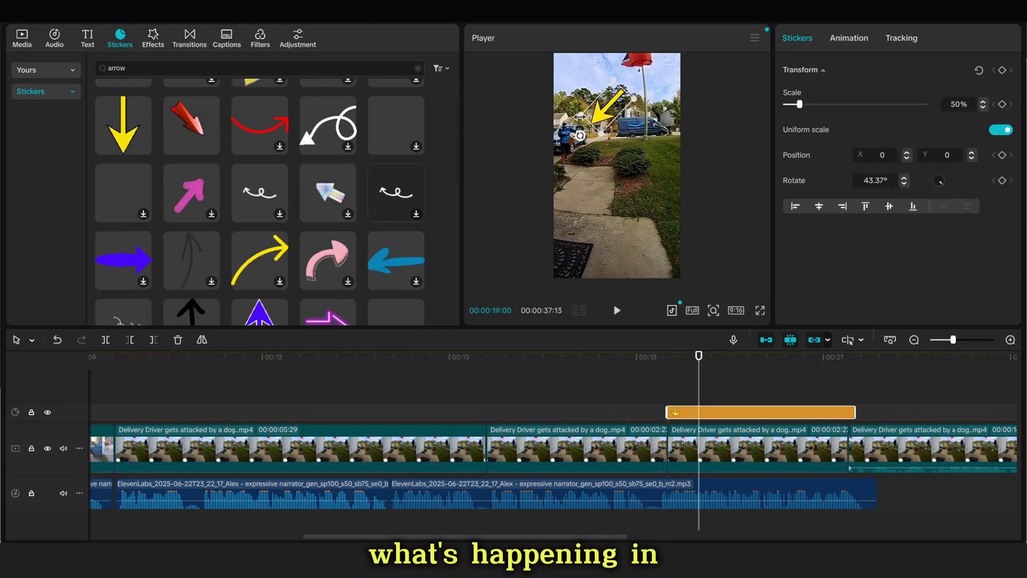
left_click_drag(608, 107, 601, 105)
Give the arrow sticker an entrance animation and an exit animation.
left_click(848, 37)
left_click(854, 113)
left_click(897, 67)
left_click(855, 113)
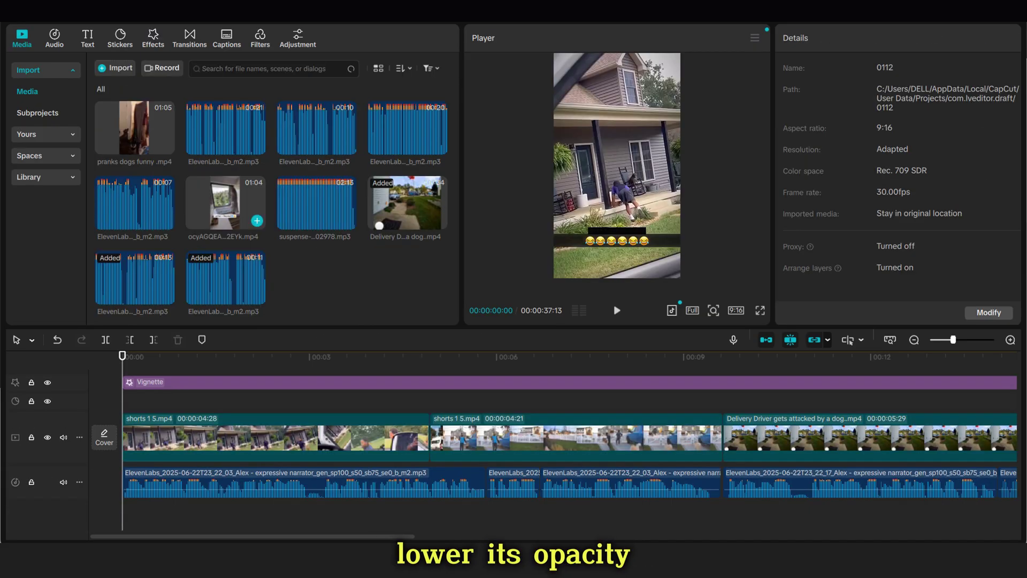
Try Black Star.mp3 as background music at -20.6 dB and remove it from the timeline.
scroll(226, 202, "up", 15)
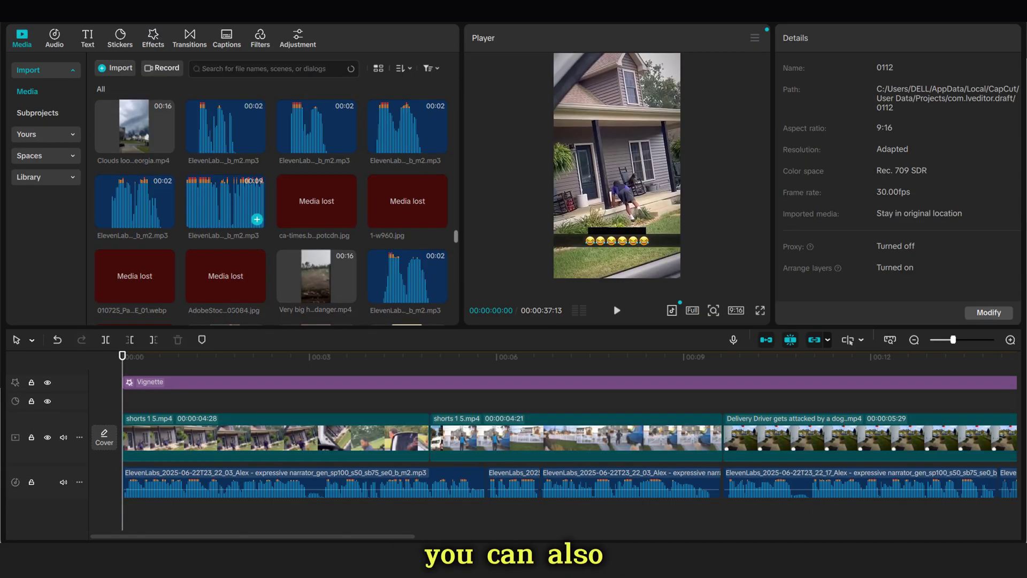
scroll(271, 209, "down", 10)
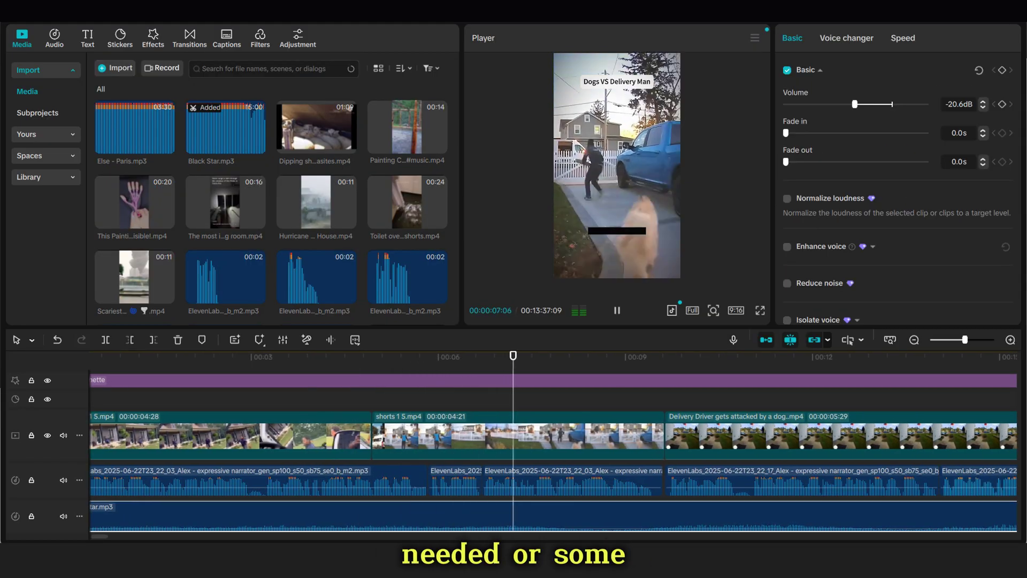
key("Delete")
Generate automatic captions for the project with English as the spoken language.
left_click(87, 38)
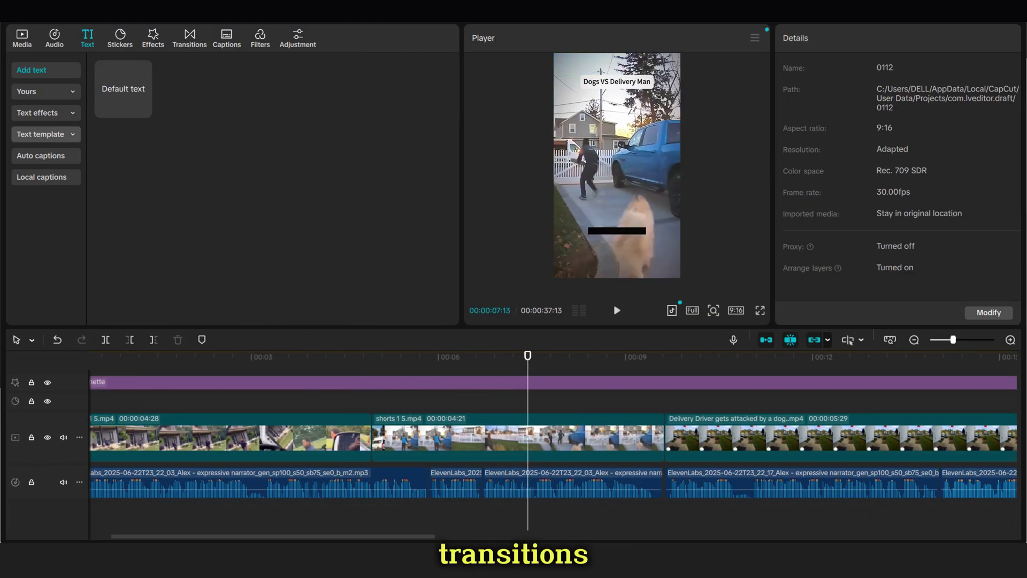
left_click(45, 155)
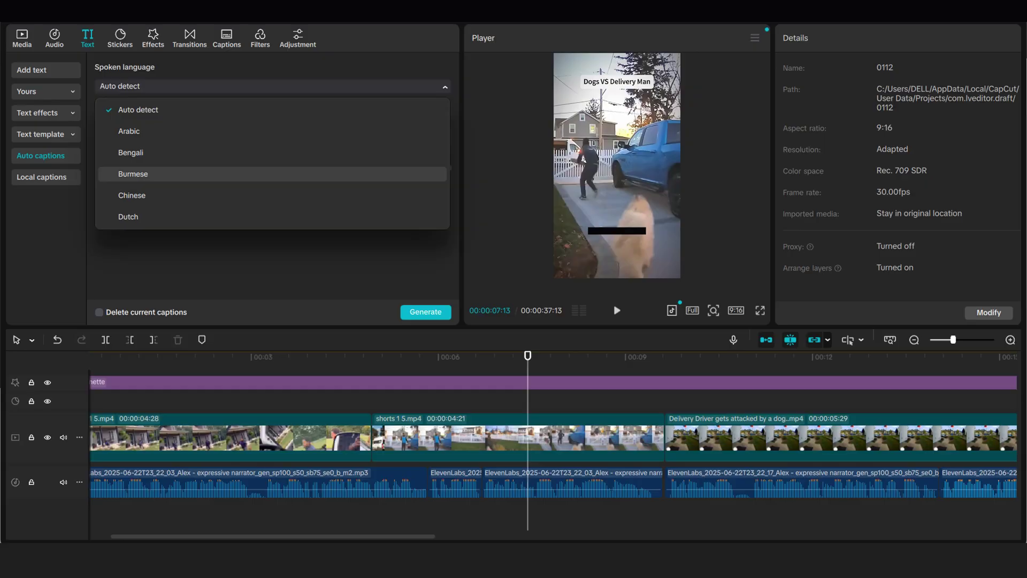
scroll(273, 201, "down", 10)
scroll(273, 205, "down", 10)
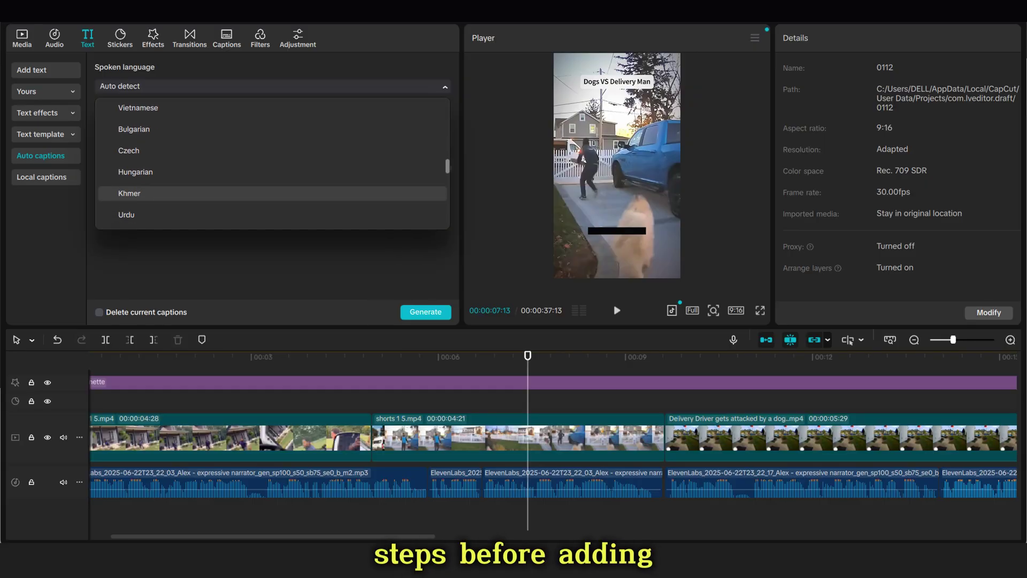
scroll(273, 210, "up", 15)
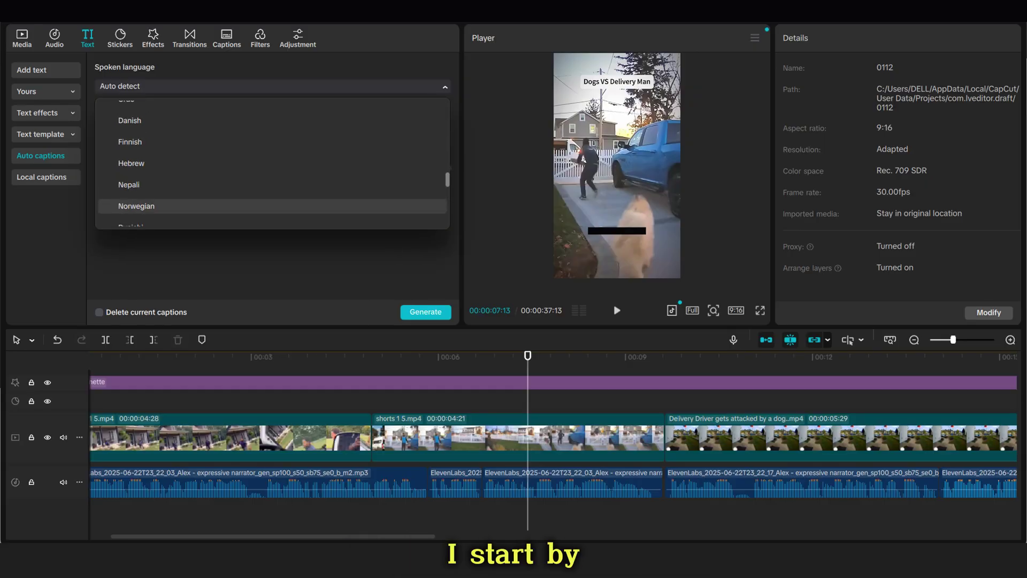
scroll(273, 193, "up", 2)
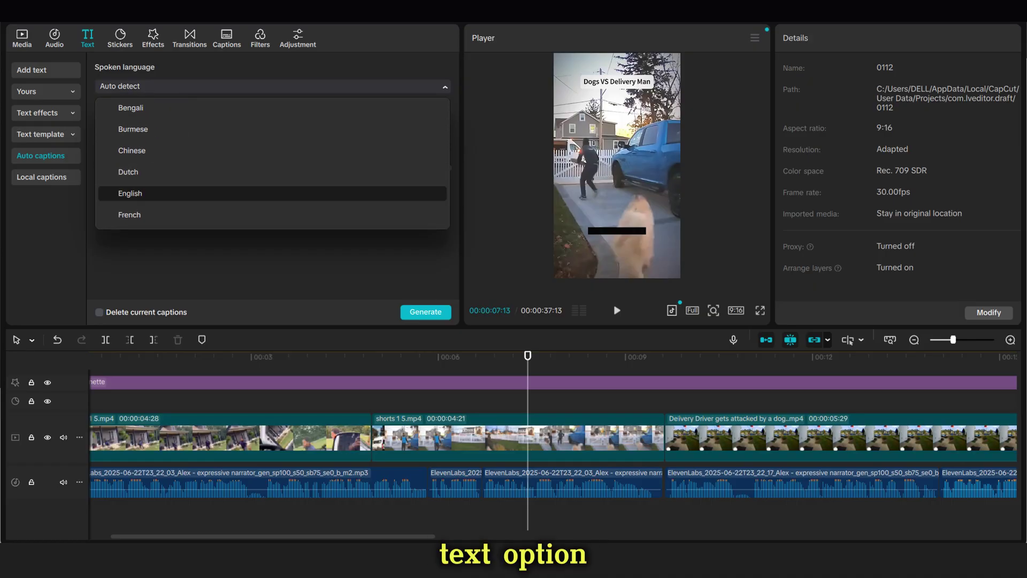
left_click(273, 193)
left_click(425, 312)
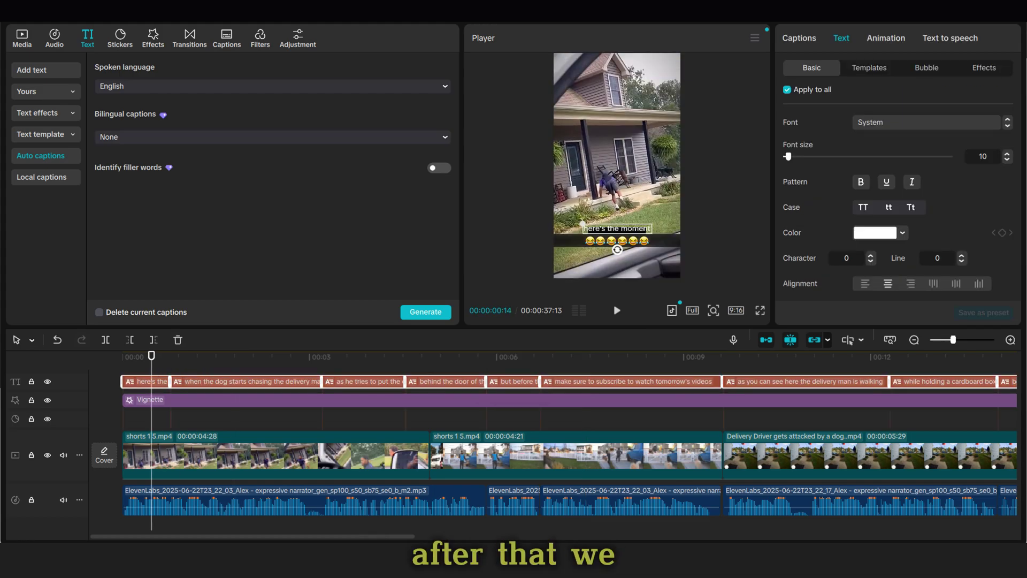
Apply the Slight Stretch caption animation to all the generated captions.
key("ctrl+minus")
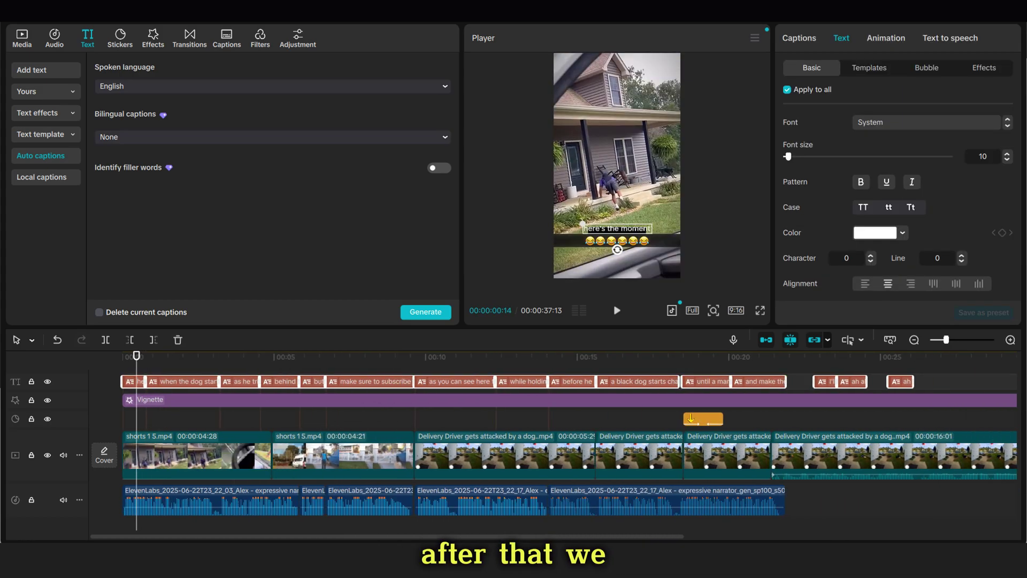
left_click(885, 38)
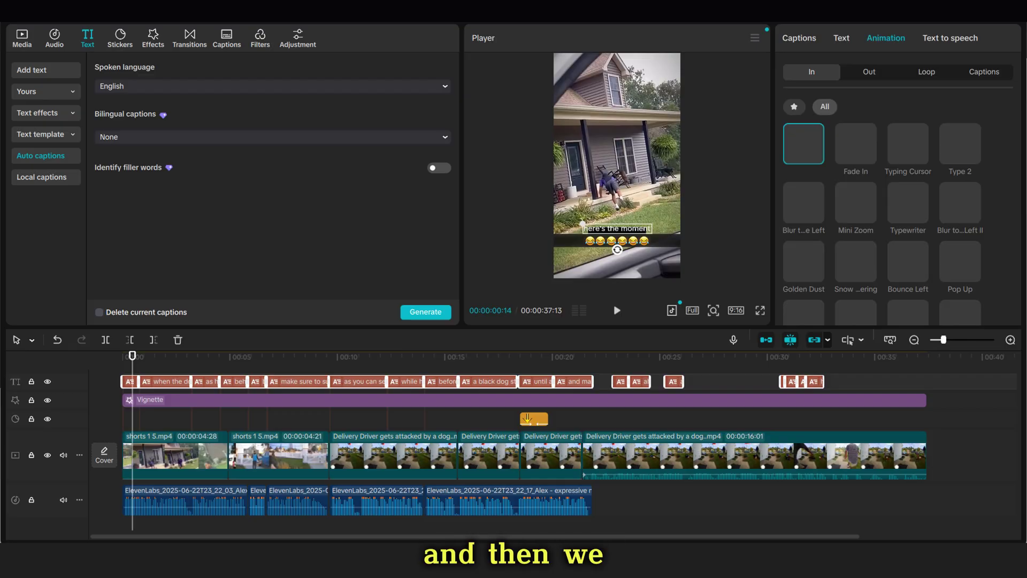
left_click(984, 72)
scroll(883, 219, "down", 3)
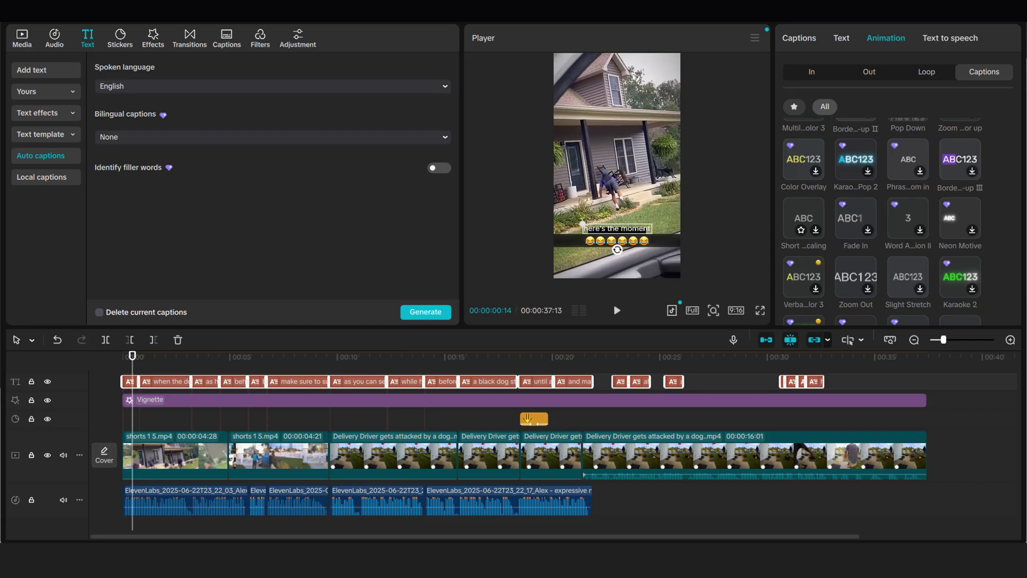
left_click(907, 276)
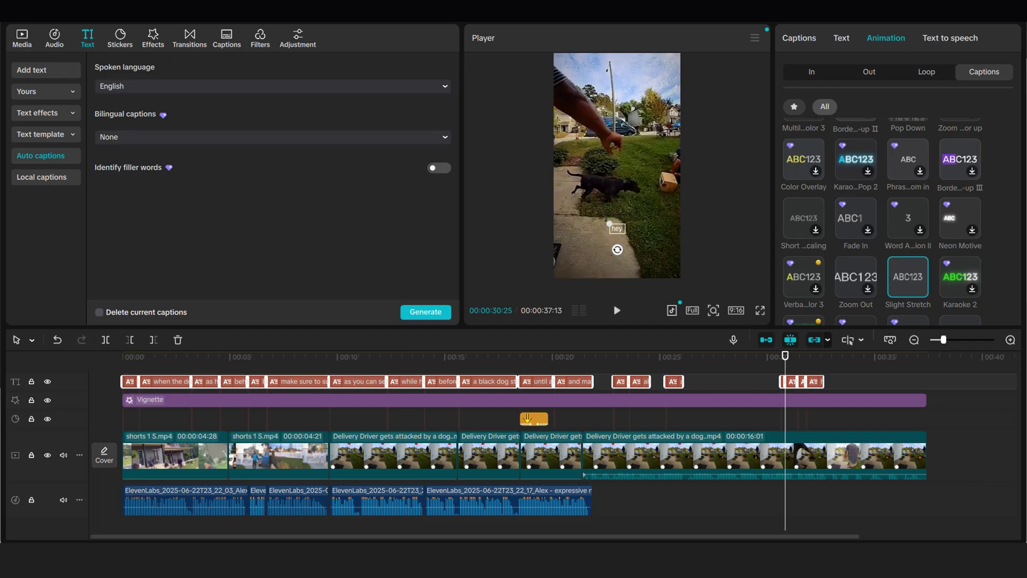
Set the font of all captions to linha and apply the yellow preset style with a black outline.
left_click(799, 38)
left_click(841, 38)
left_click(925, 122)
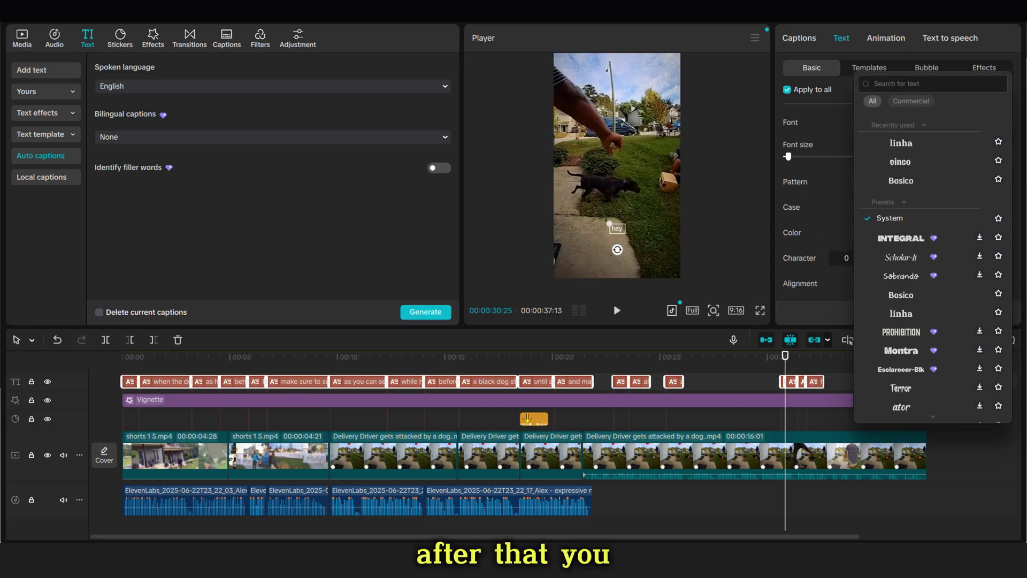
left_click(932, 141)
scroll(896, 204, "down", 2)
left_click(968, 236)
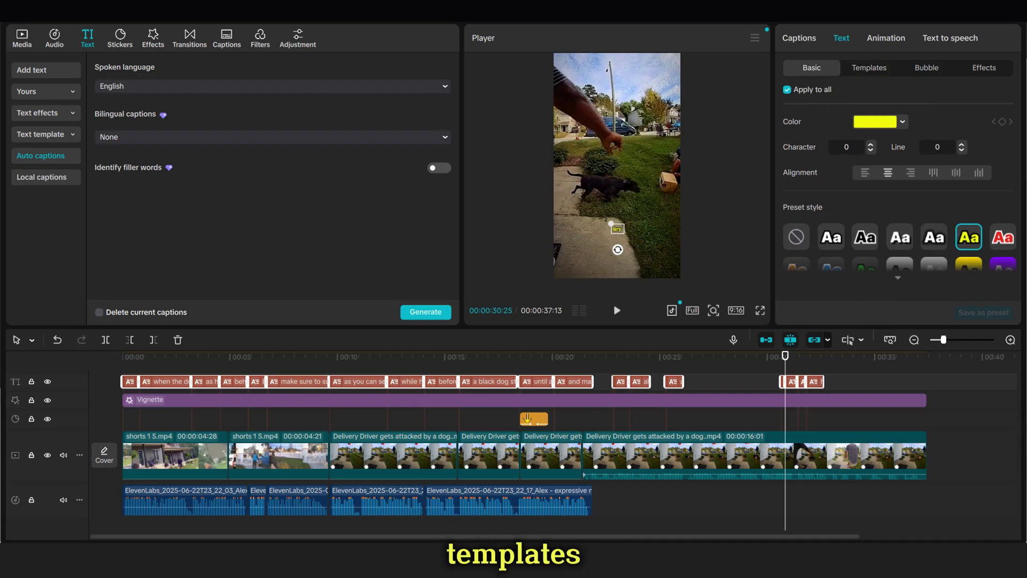
Enable the free glow style in black on all captions and preview them around 00:00:17:10.
scroll(897, 203, "down", 4)
left_click(787, 209)
left_click(855, 253)
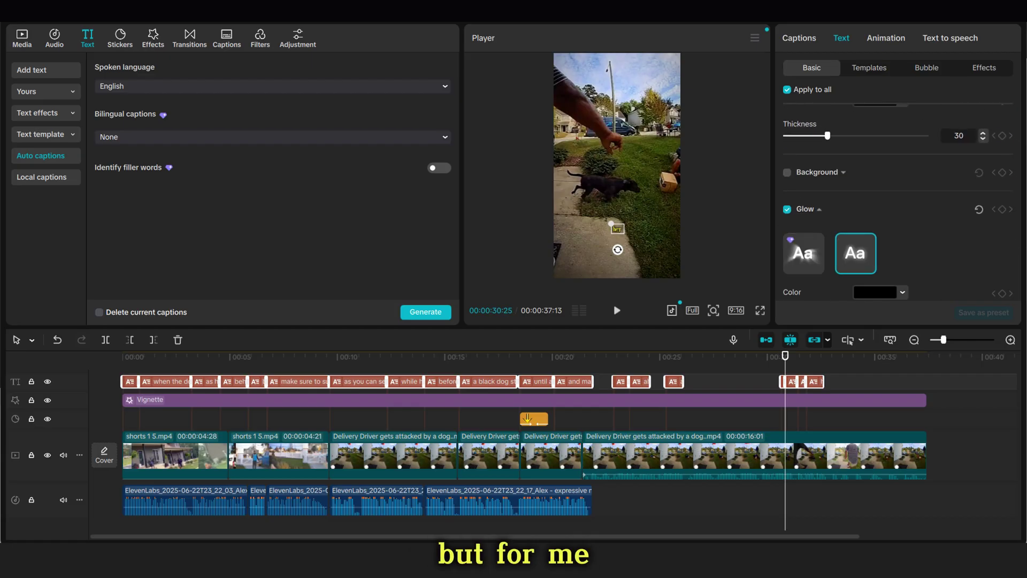
left_click_drag(786, 356, 502, 356)
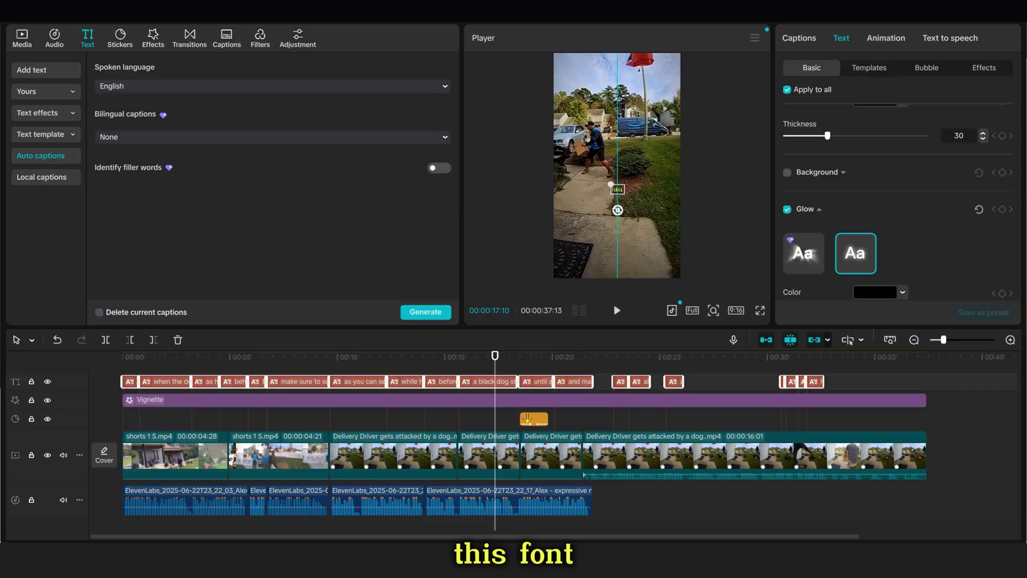
Enlarge all the captions in the preview and play the video from the start to check them.
left_click_drag(599, 178, 606, 182)
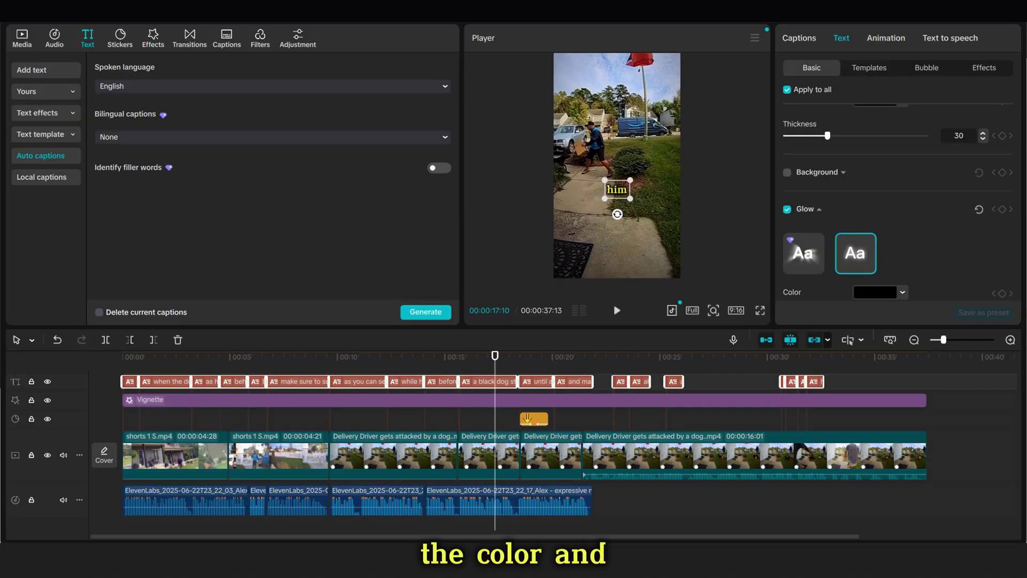
left_click_drag(495, 356, 123, 356)
key("space")
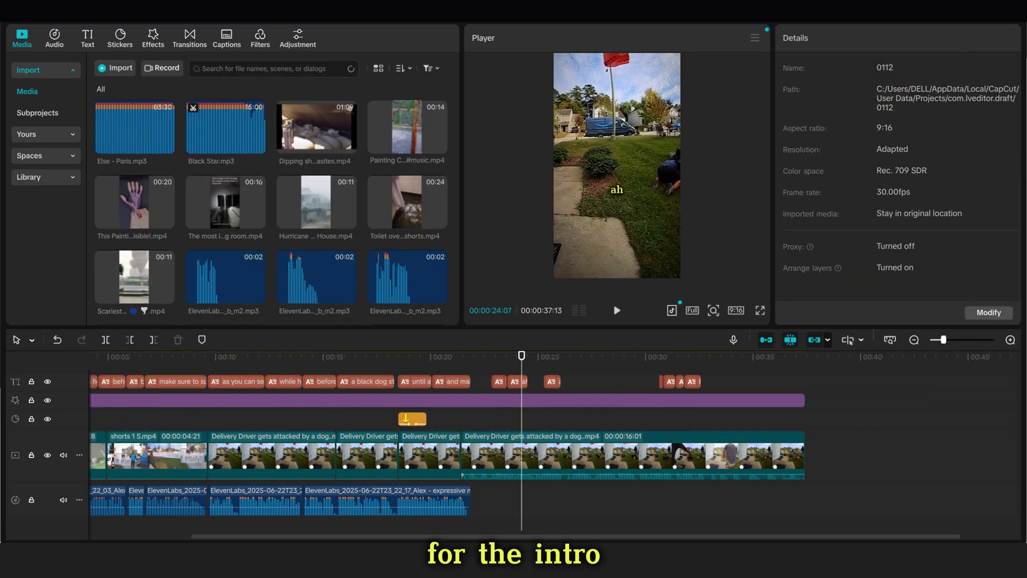
Add Black Star.mp3 under the intro from the start and cut it at 00:00:09:18, where the first delivery driver clip begins.
left_click(257, 145)
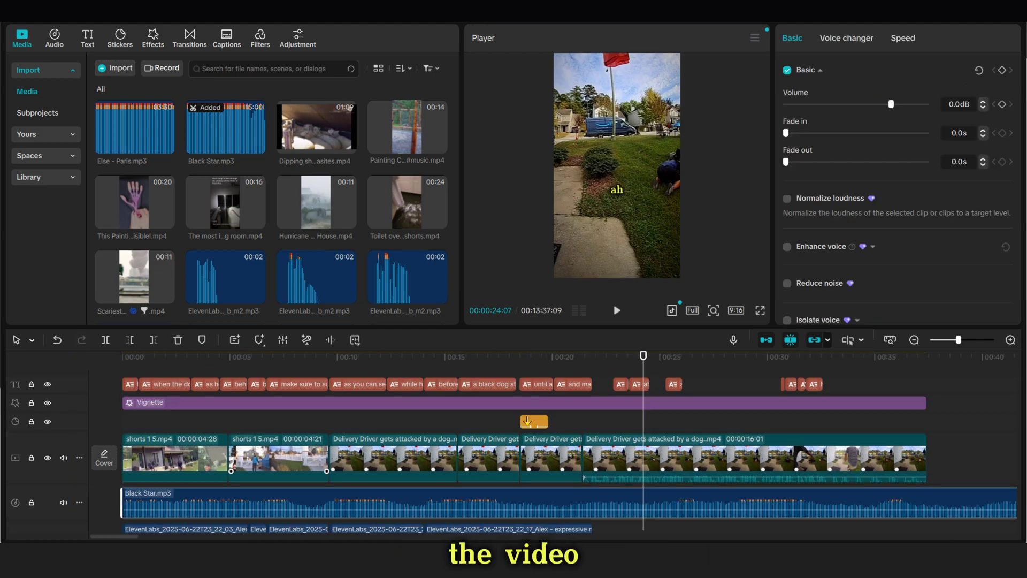
scroll(513, 471, "down", 1)
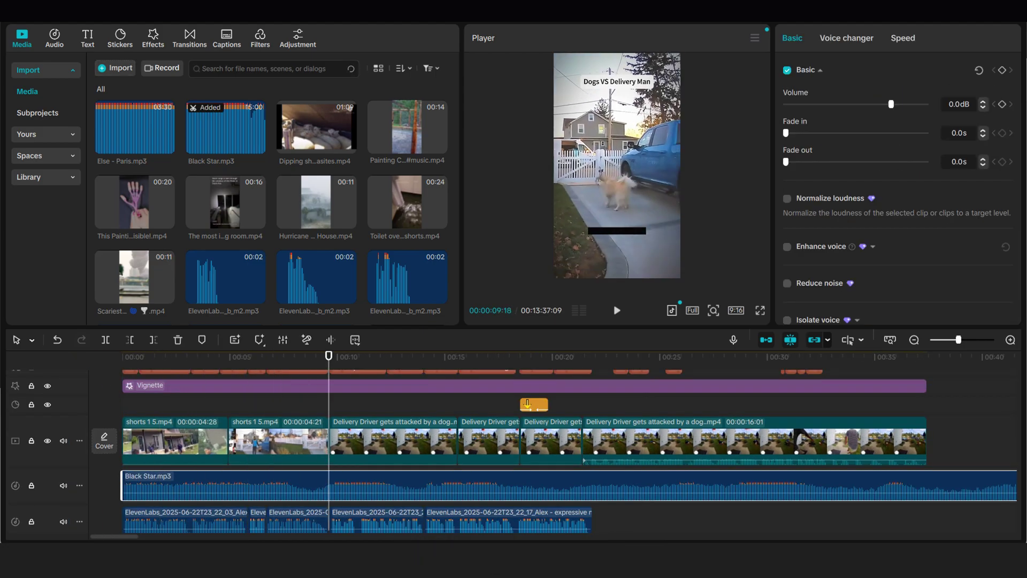
key("ctrl+b")
key("Delete")
Lower the Black Star music to -20.6 dB while playing the video from the start.
left_click(224, 485)
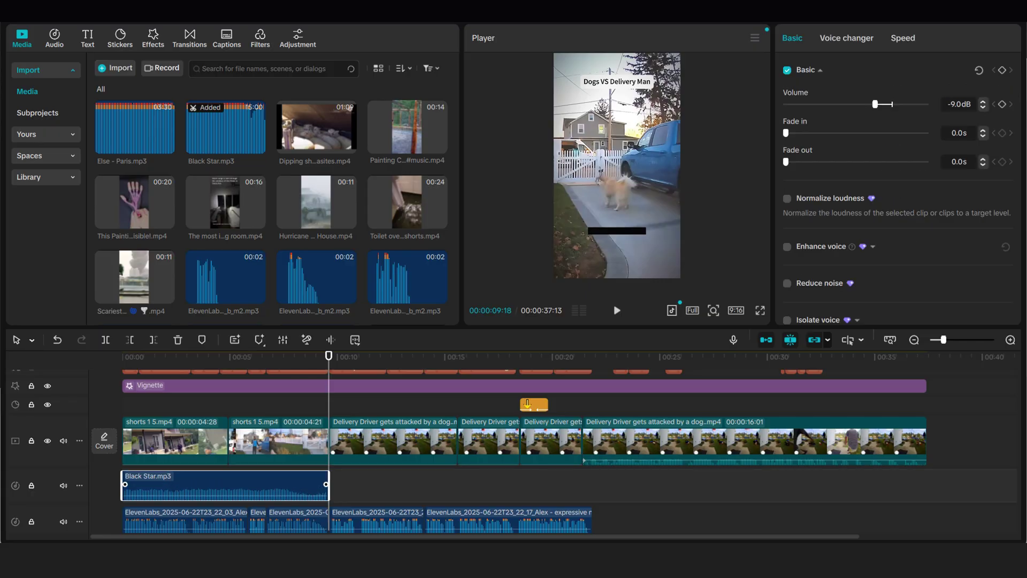
key("Home")
key("space")
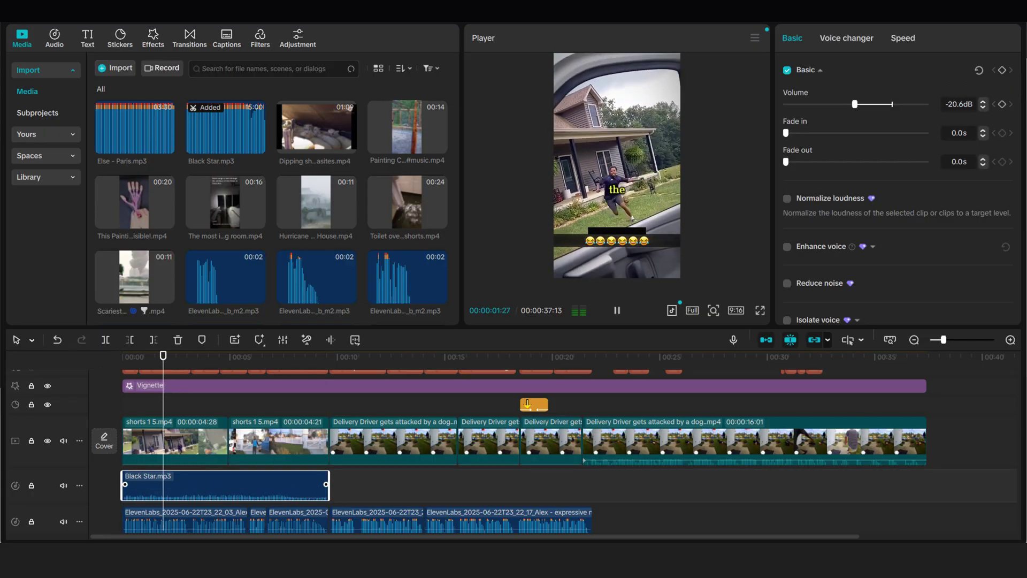
Place Else - Paris.mp3 directly after the Black Star music and lower its volume to -25.5 dB.
left_click_drag(134, 128, 357, 485)
left_click_drag(892, 103, 846, 104)
key("space")
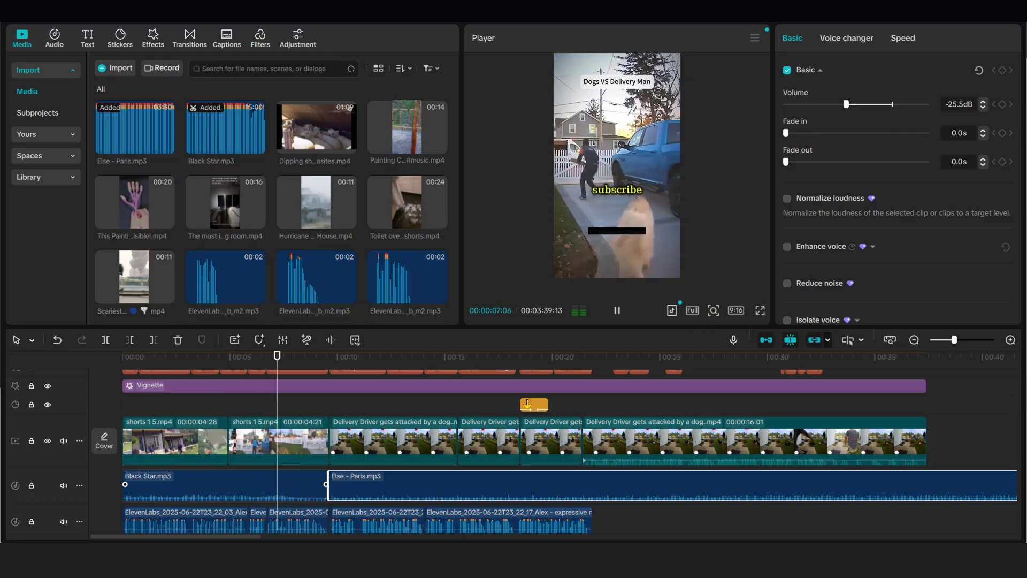
Trim the Else - Paris music to end with the last video clip at 00:00:37:13.
scroll(552, 444, "right", 2)
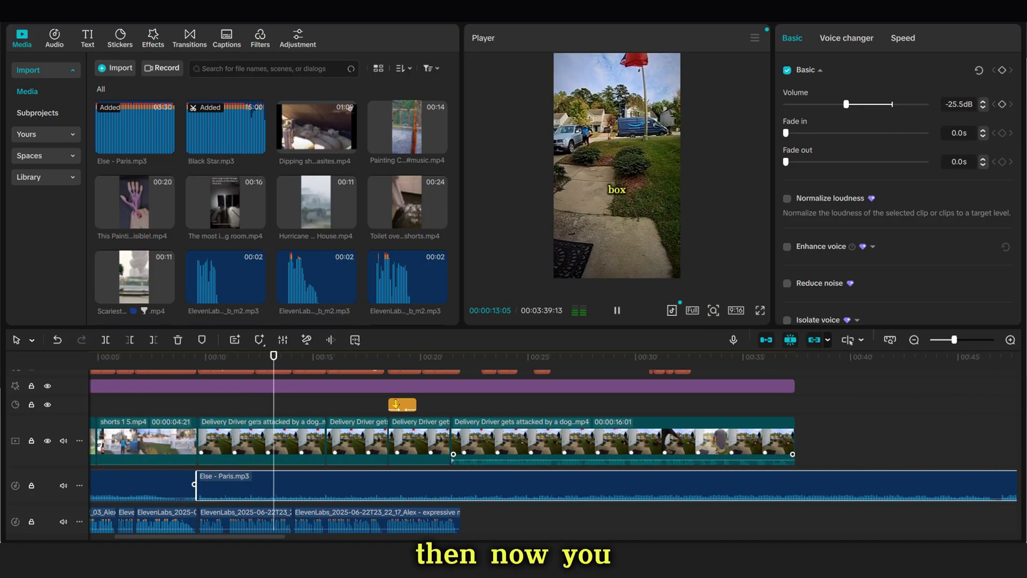
scroll(552, 444, "right", 3)
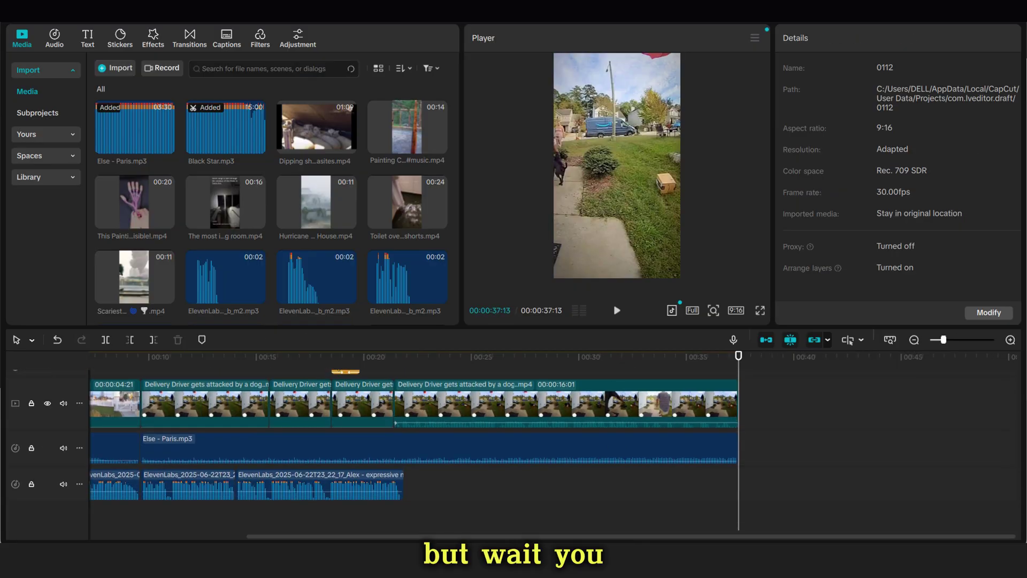
scroll(413, 449, "up", 2)
scroll(413, 450, "left", 3)
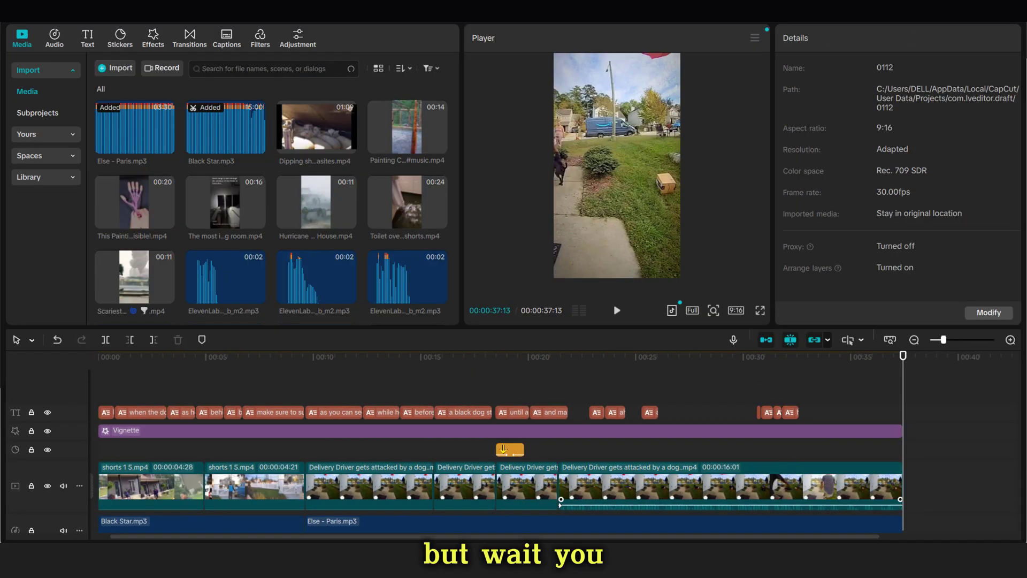
Export the finished video as dilevery man vs dog 125 in mp4 format at 4K and 30fps.
left_click(598, 357)
key("ctrl+e")
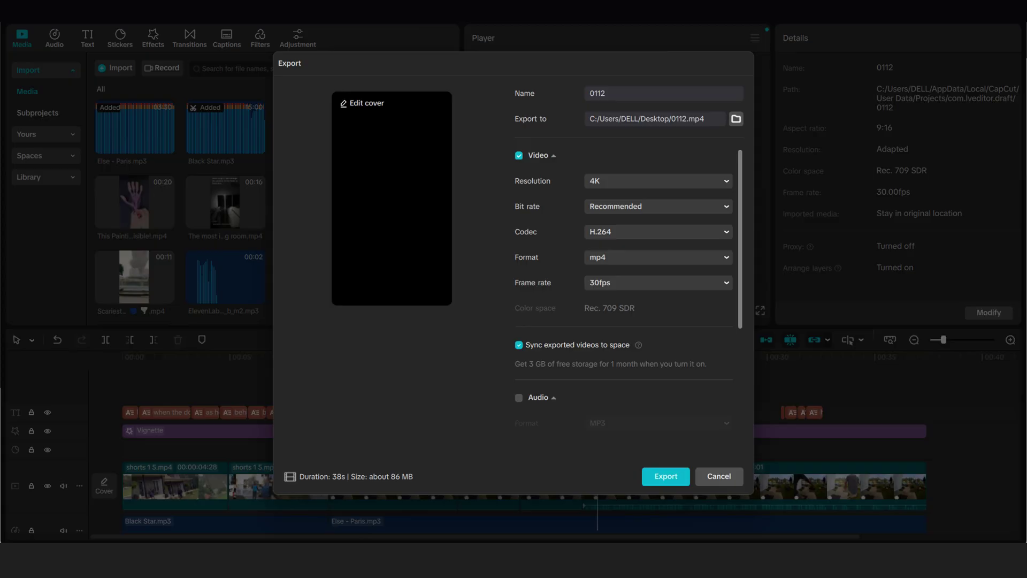
type("dilevery")
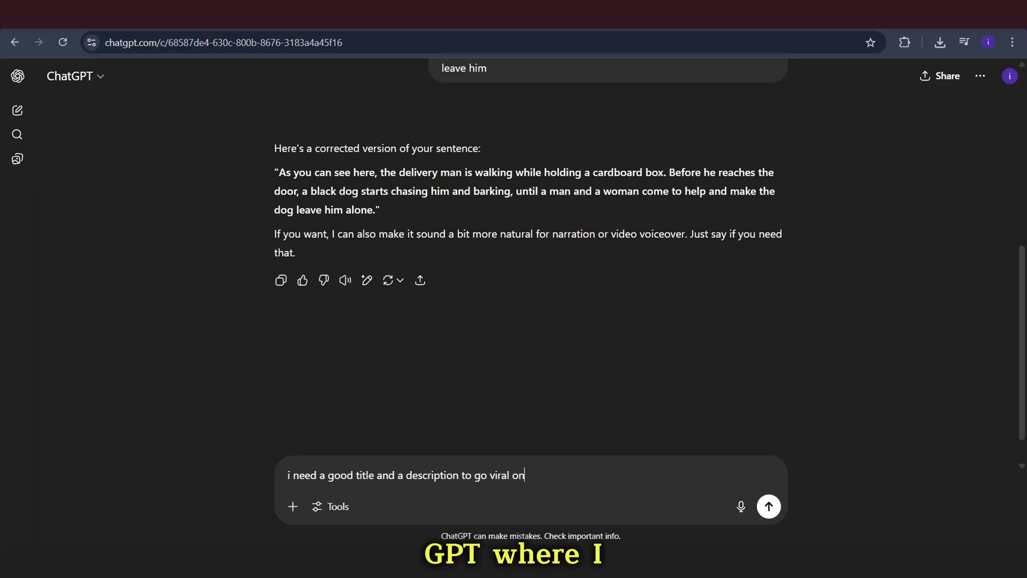
Switch to ChatGPT and ask for a good title and description to go viral on YouTube search, based on the script sent before.
type("about the script i send ")
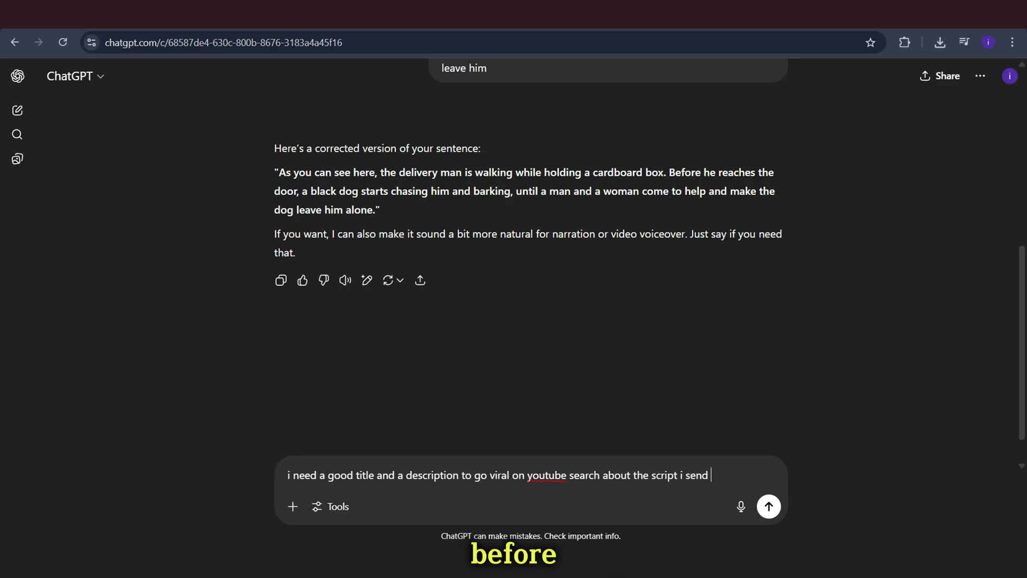
type("ot u")
key("Return")
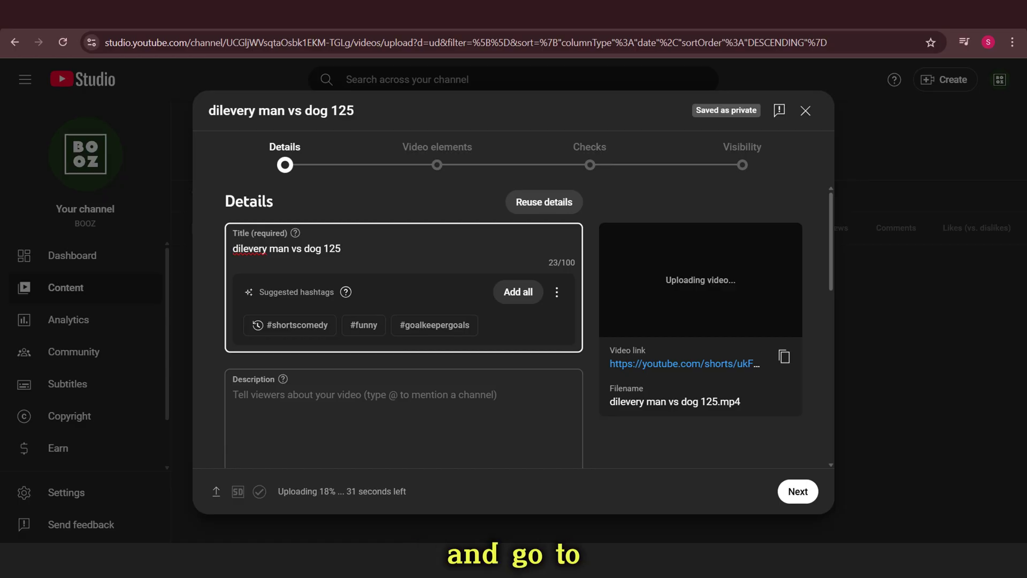
In YouTube Studio, title the upload "Dog ATTACKS Delivery Man… But Watch Who Saves Him! 😱 🐶" and add the ChatGPT description with its hashtags.
type("Dog ATTACKS Delivery Man… But Watch Who Saves Him! 😱 🐶")
left_click(365, 394)
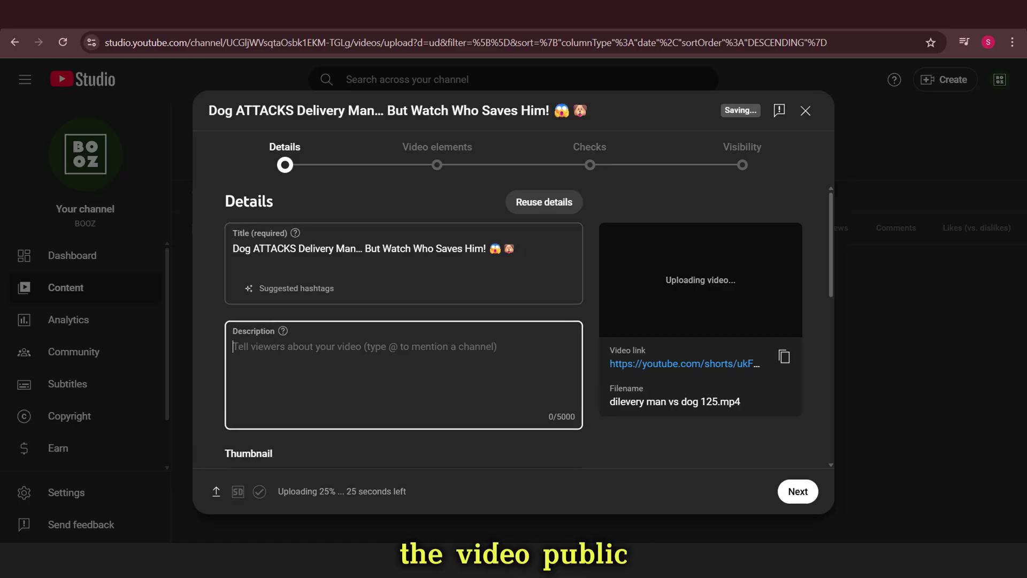
type("This delivery man never expected this! 🐶 While trying to drop off a package, a black dog starts chasing and barking at him — but luckily, two people come to the rescue. You won't believe how it ends! 😂 🔥  #funnyshorts #dogchase #deliveryfail #funnydogs #viralshorts #shortsvideo")
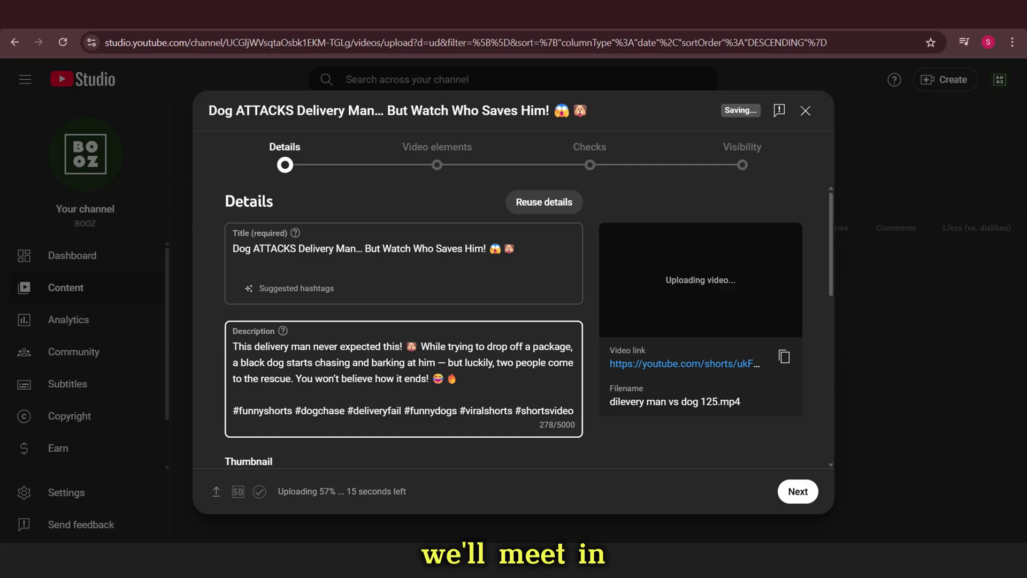
Set the uploaded video's audience to "No, it's not made for kids".
scroll(403, 321, "down", 8)
left_click(233, 336)
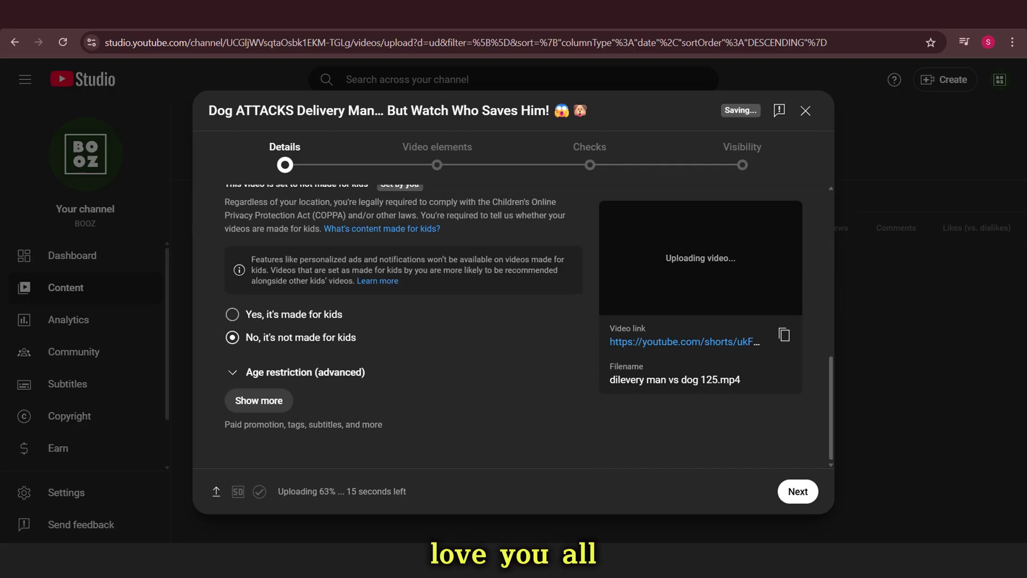